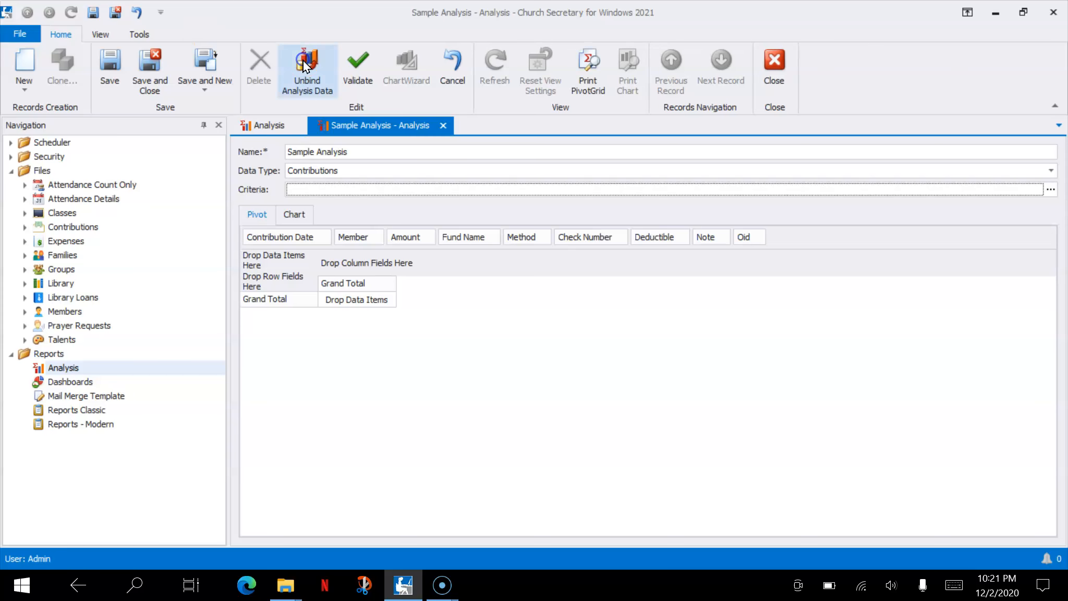
Step: Hide the Oid, Note, Deductible, Check Number and Method fields from the pivot grid
right_click(747, 238)
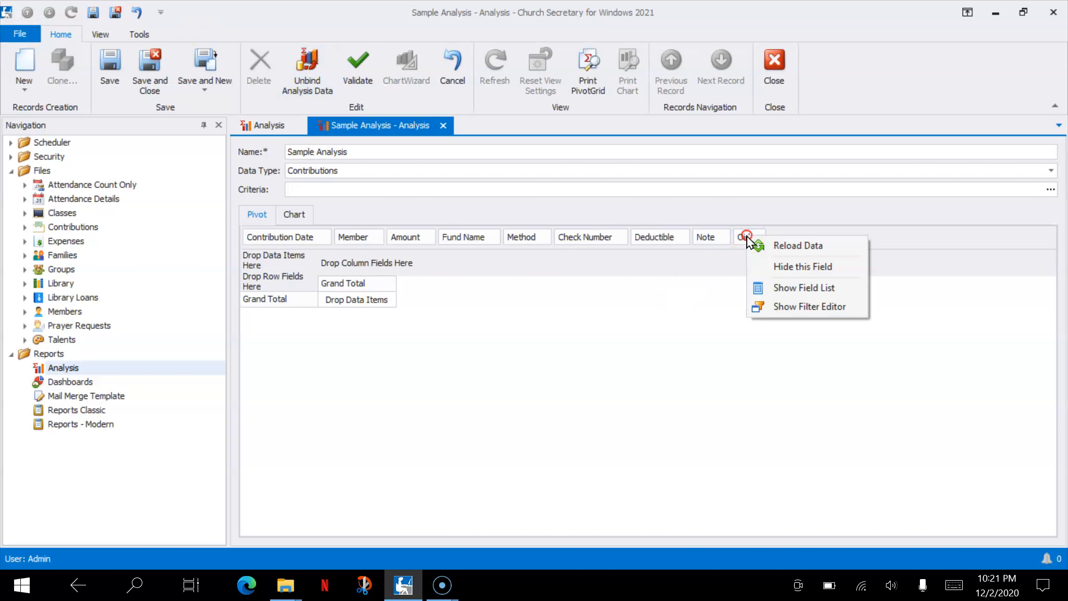
click(773, 267)
right_click(719, 238)
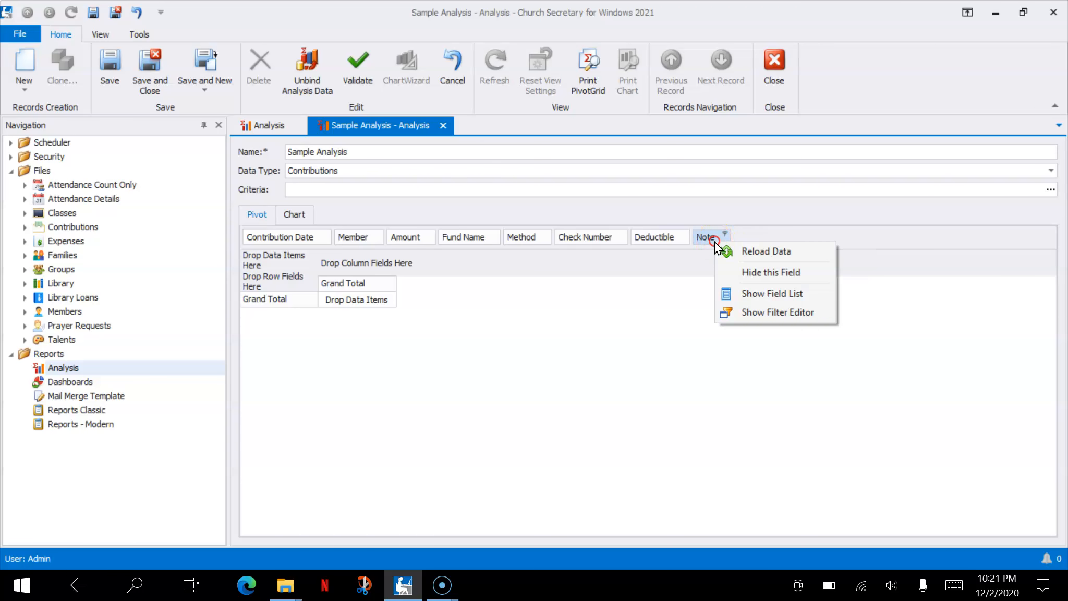
click(737, 272)
right_click(657, 238)
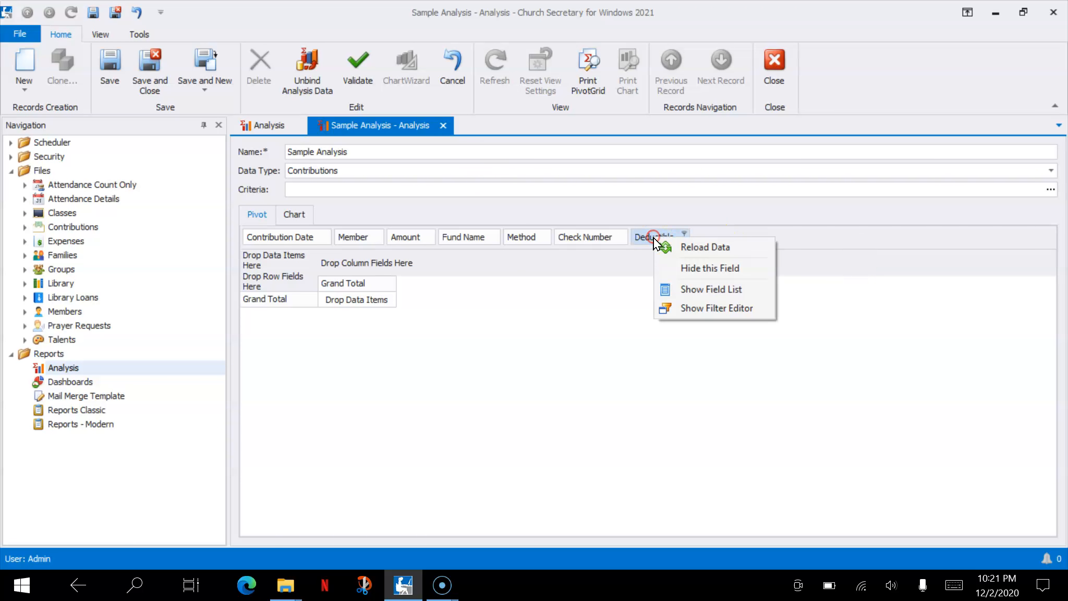
click(668, 269)
right_click(592, 237)
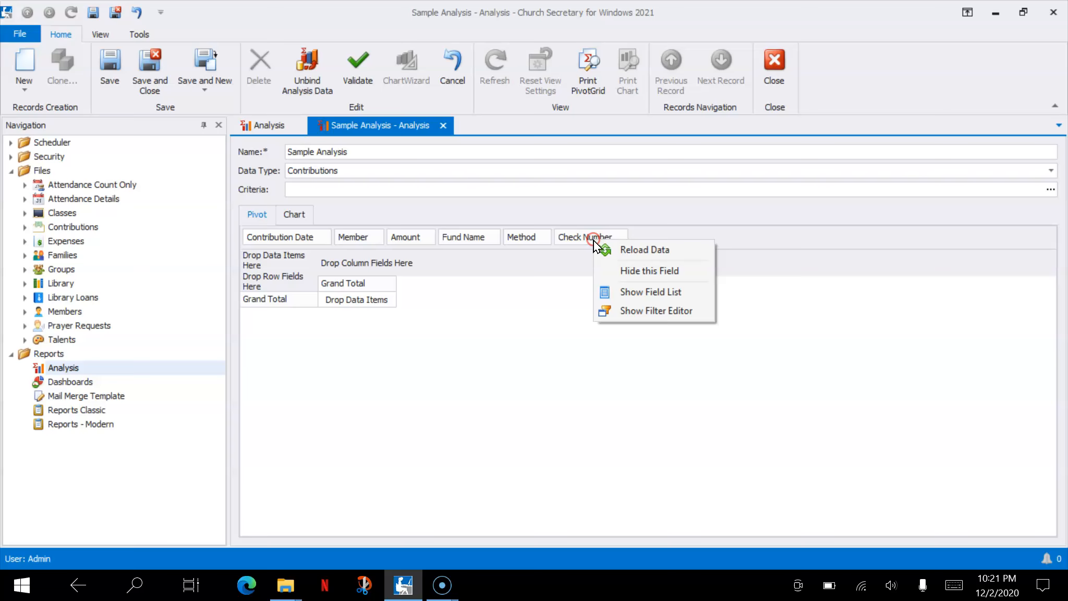
click(610, 272)
right_click(531, 237)
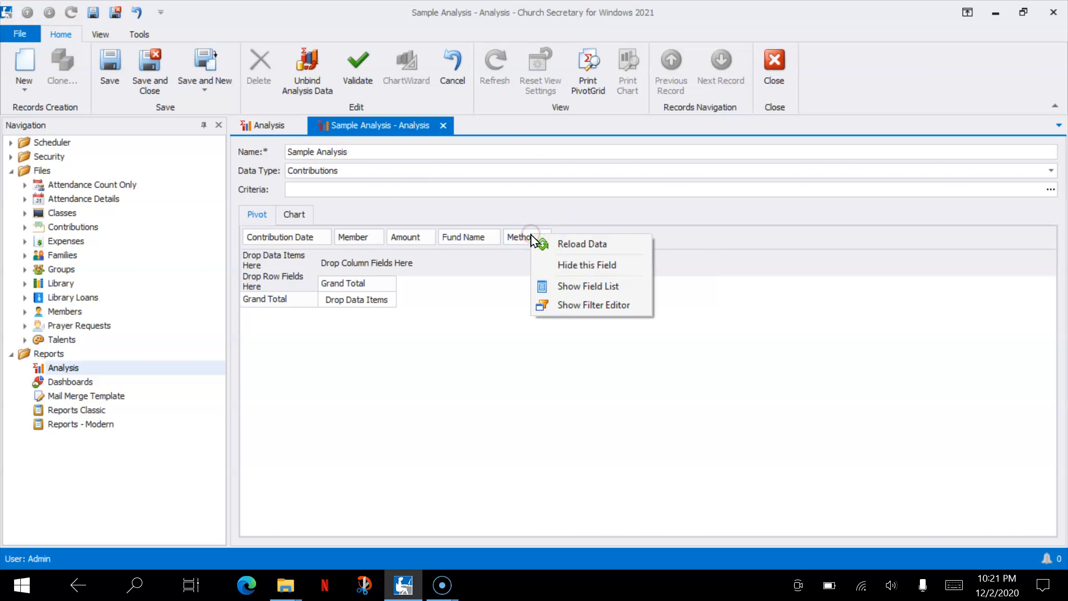
click(557, 270)
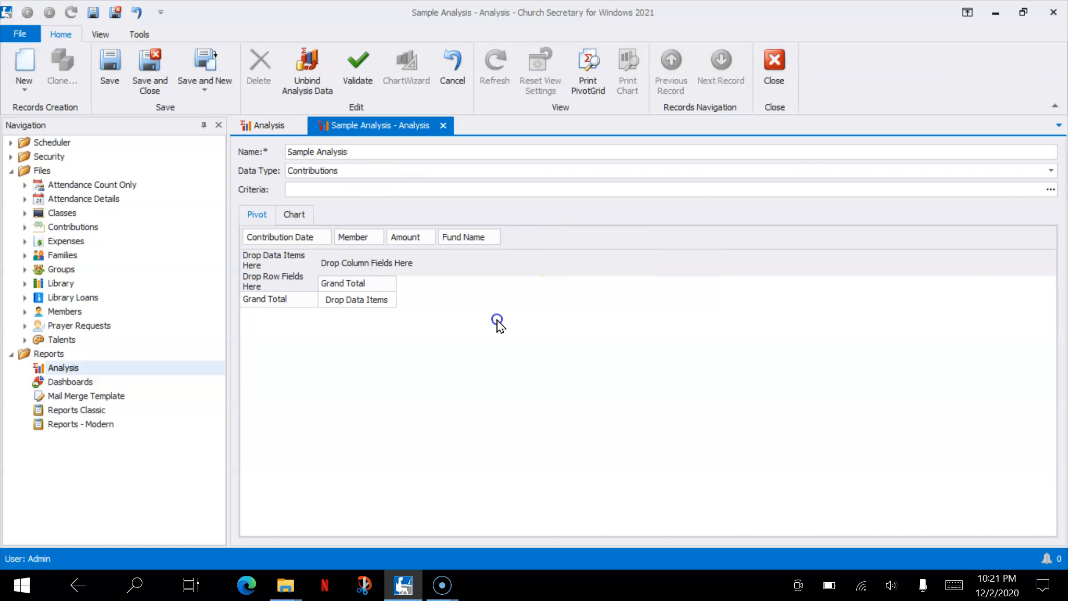
Step: Add Contribution Date as the pivot's row field and filter it to This Year
drag(303, 236, 290, 284)
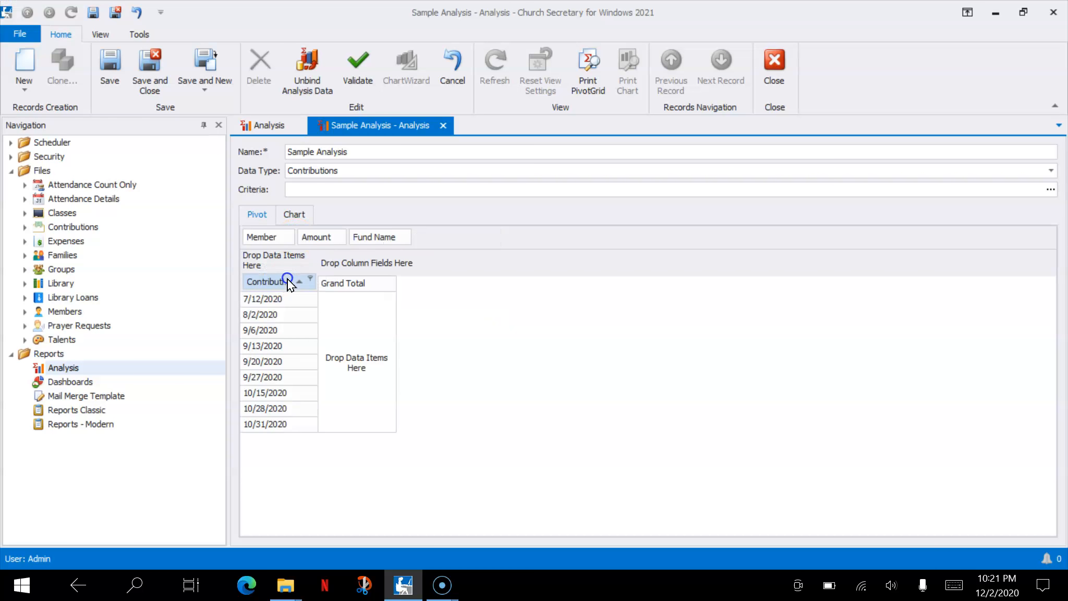
click(298, 284)
click(297, 281)
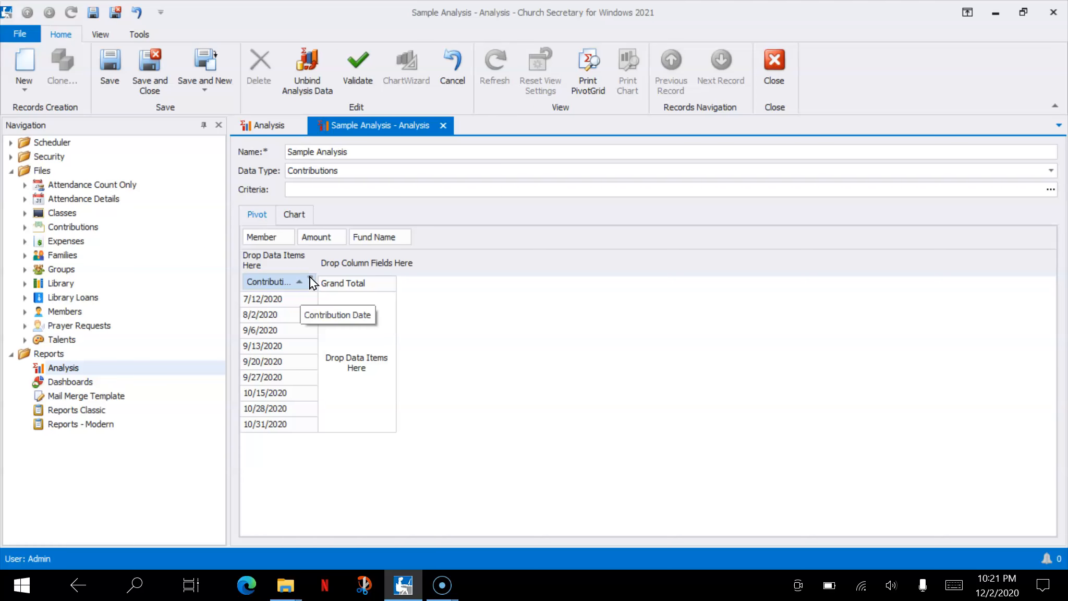
click(310, 279)
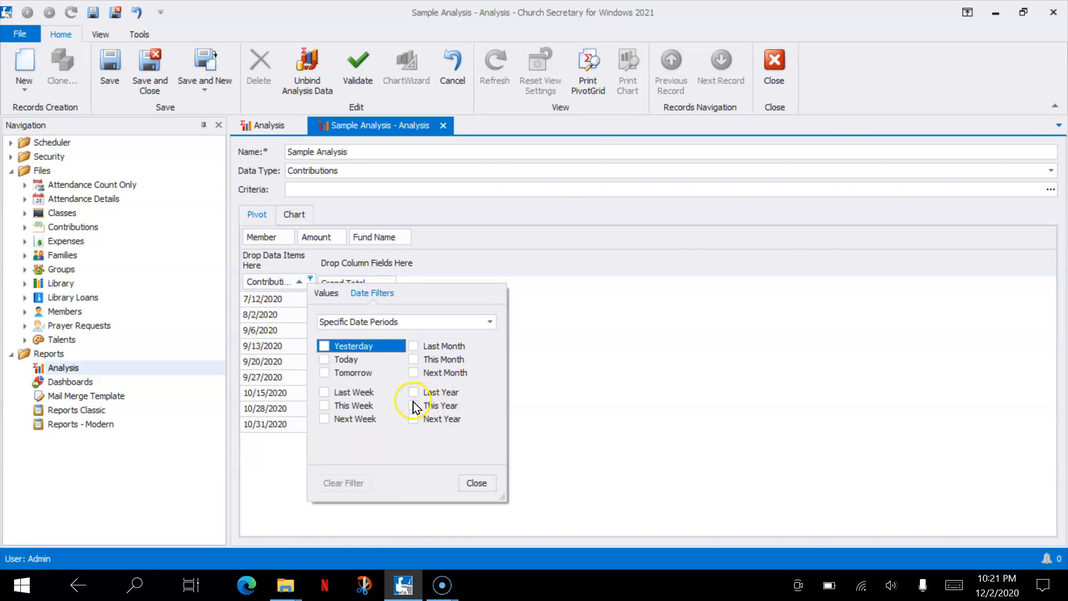
click(412, 405)
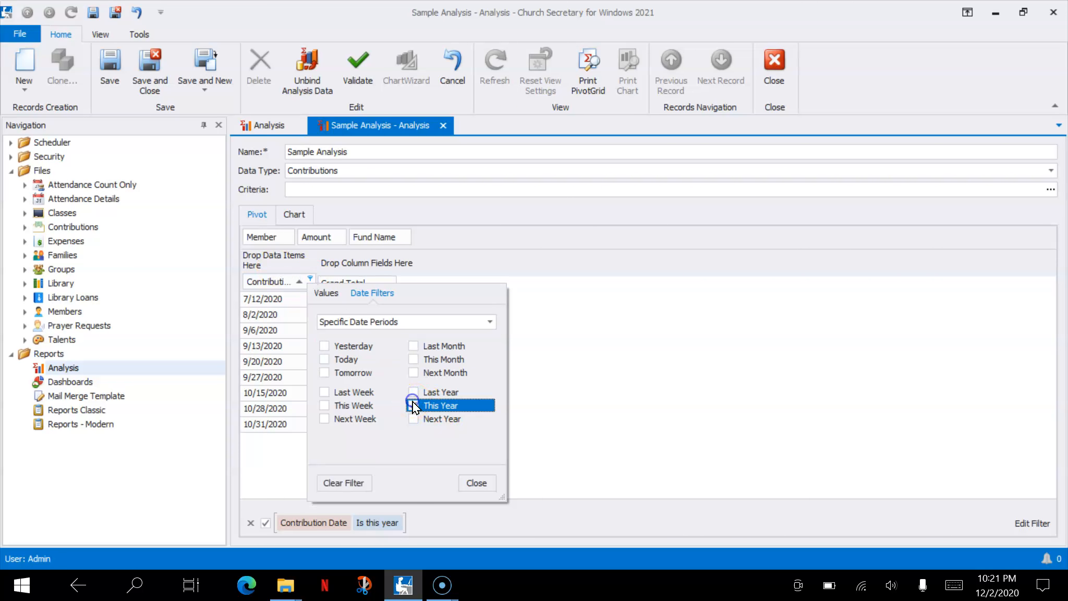
click(475, 484)
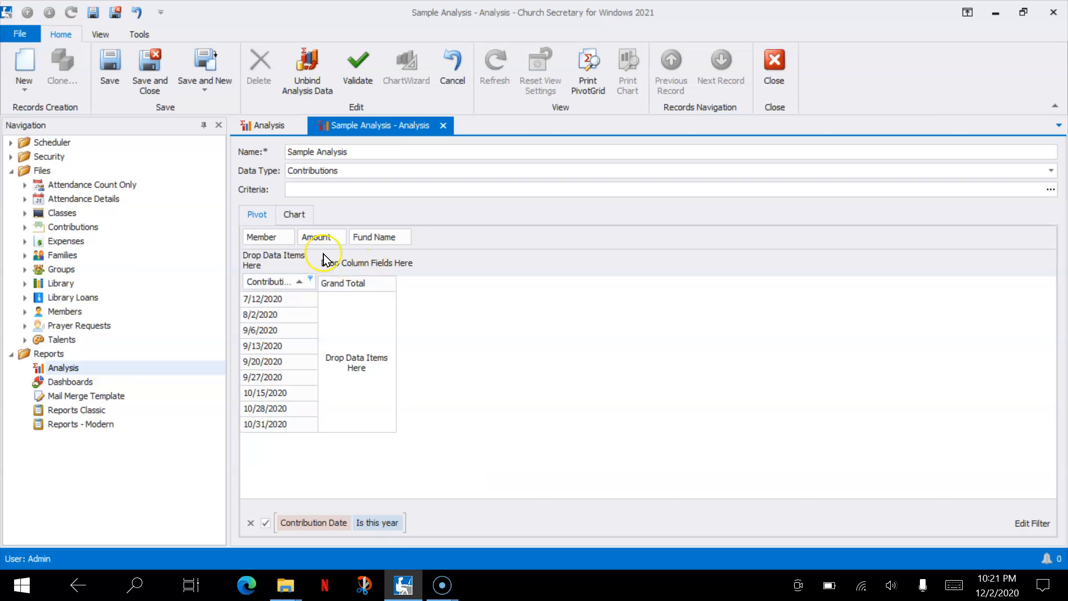
Step: Add Amount to the pivot grid as the data item
drag(320, 239, 357, 342)
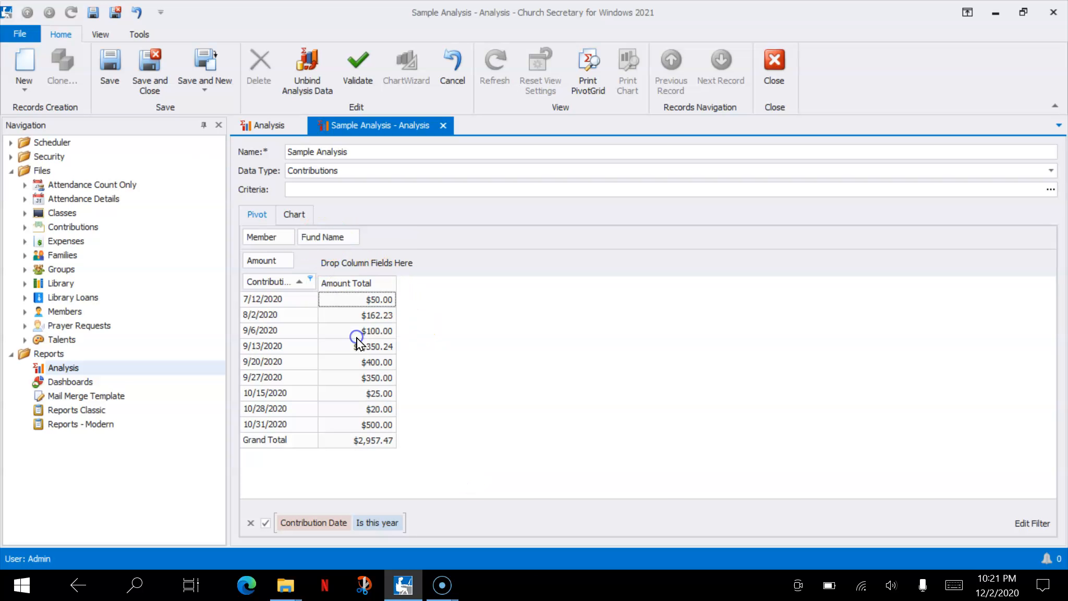
right_click(358, 285)
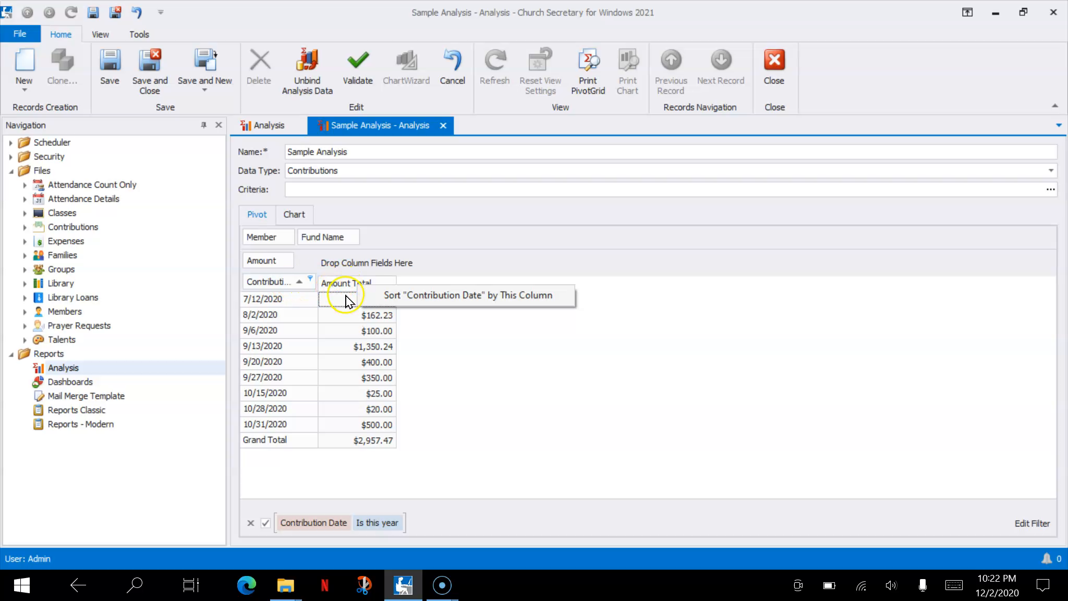
click(342, 328)
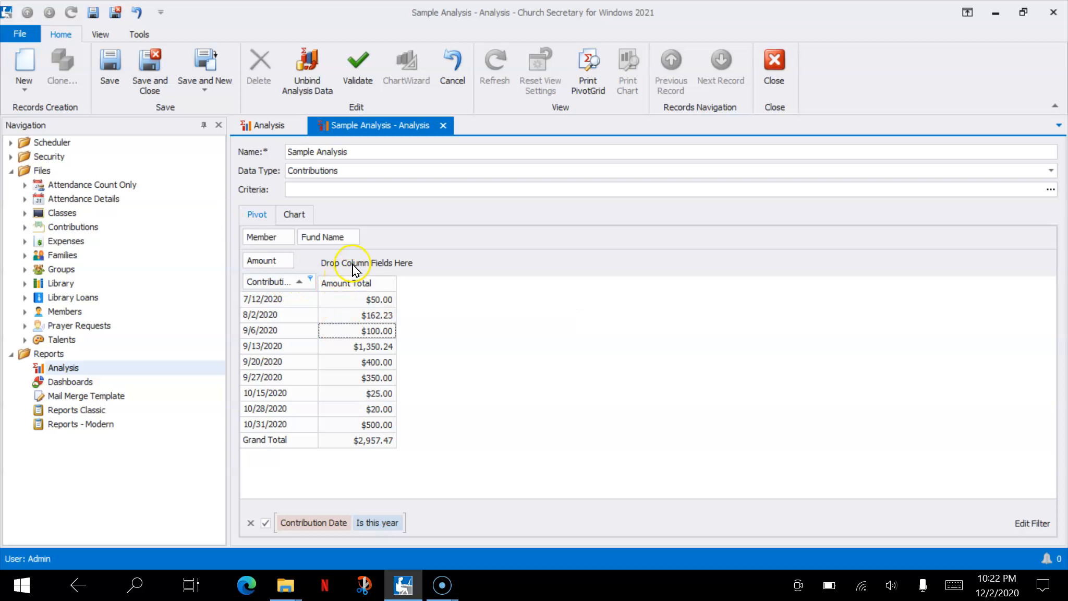
Step: Add Member as the pivot's column field and look at the contributions chart by member
drag(286, 239, 333, 264)
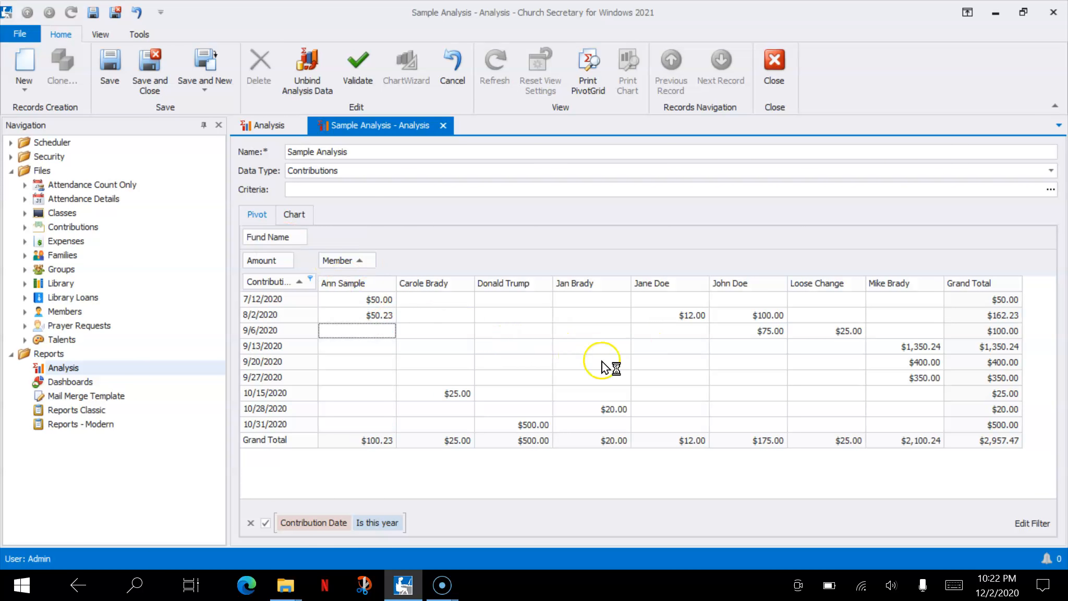
click(295, 214)
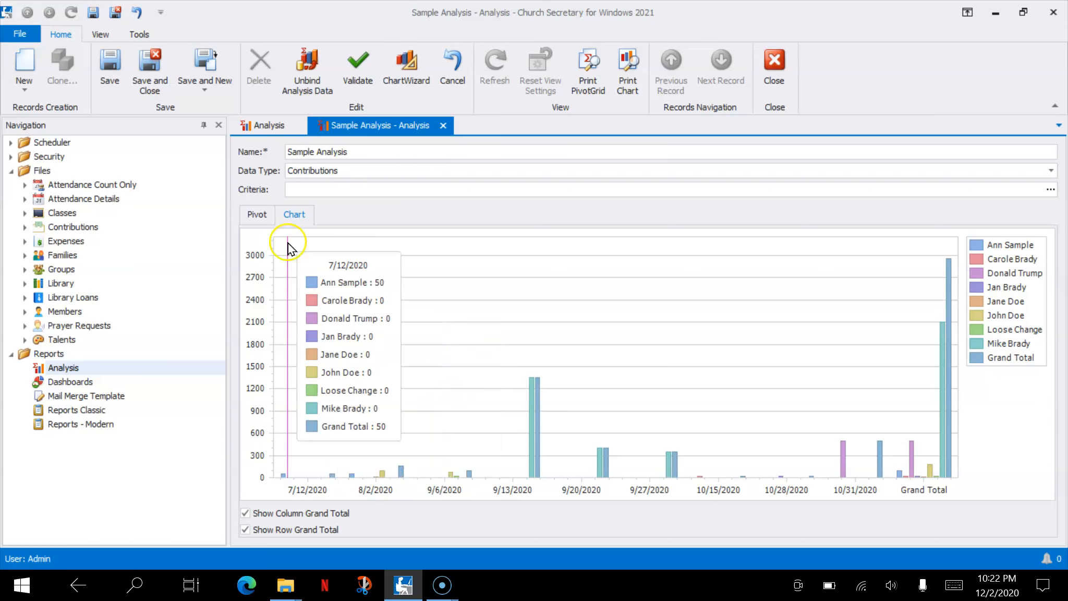
click(257, 214)
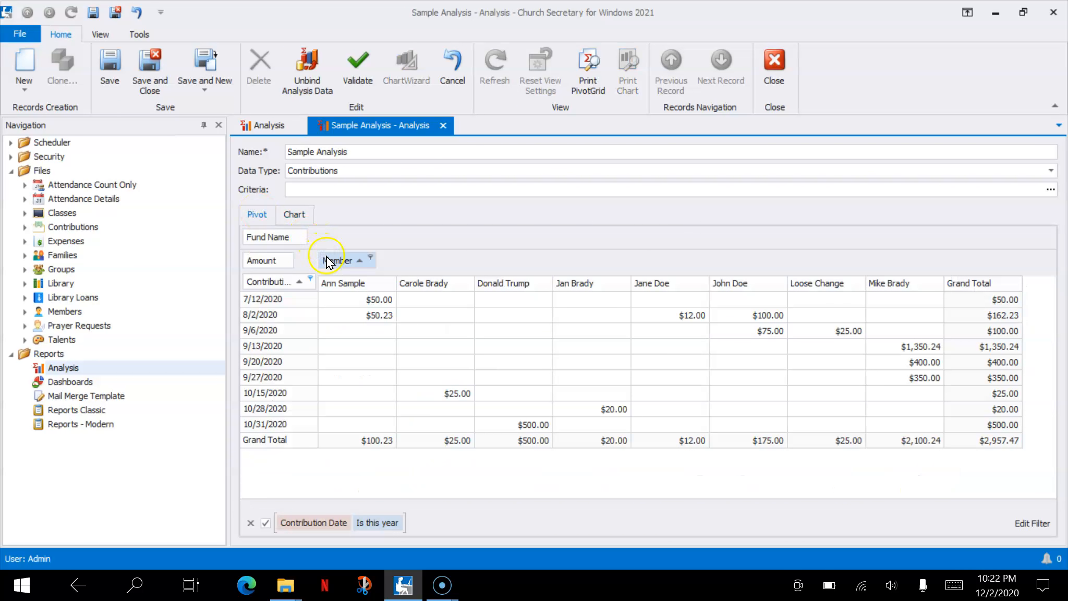
Step: Replace Member with Fund Name as the pivot's column field and hide the Member field
drag(267, 237, 322, 263)
drag(412, 260, 381, 241)
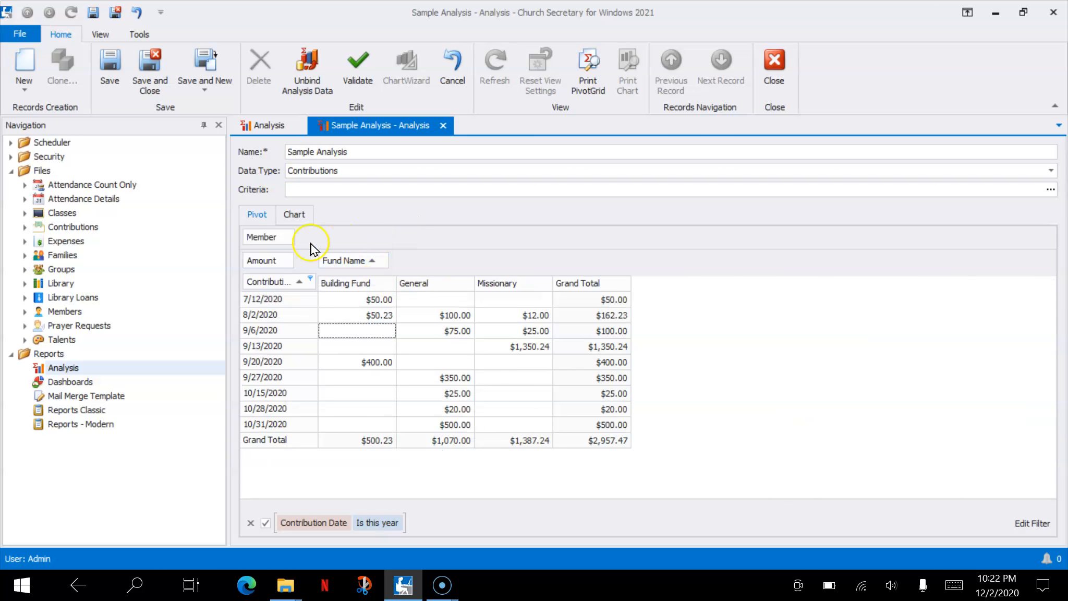
right_click(286, 239)
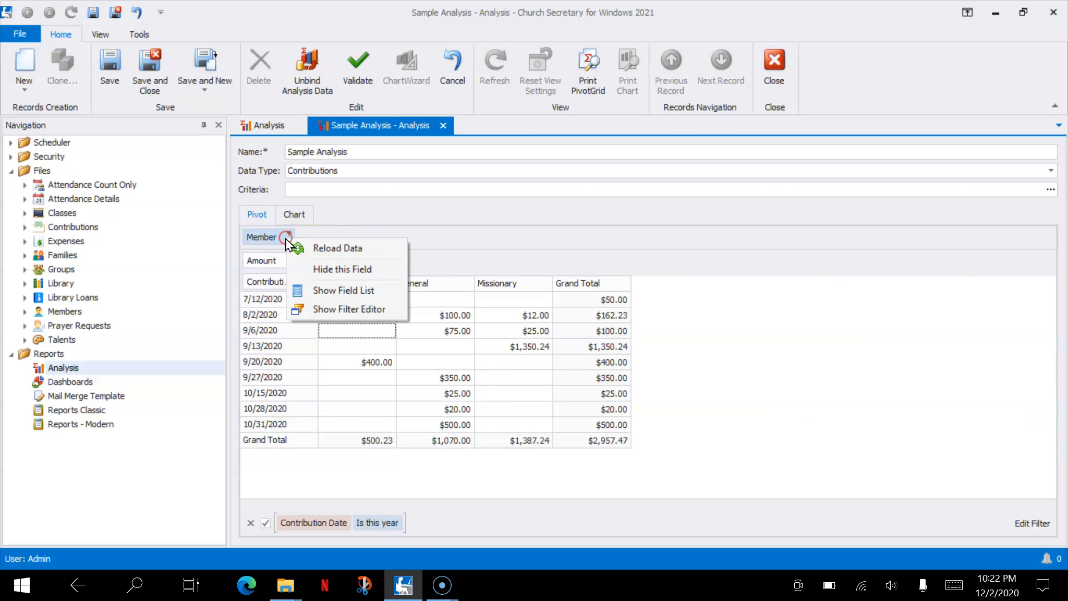
click(312, 269)
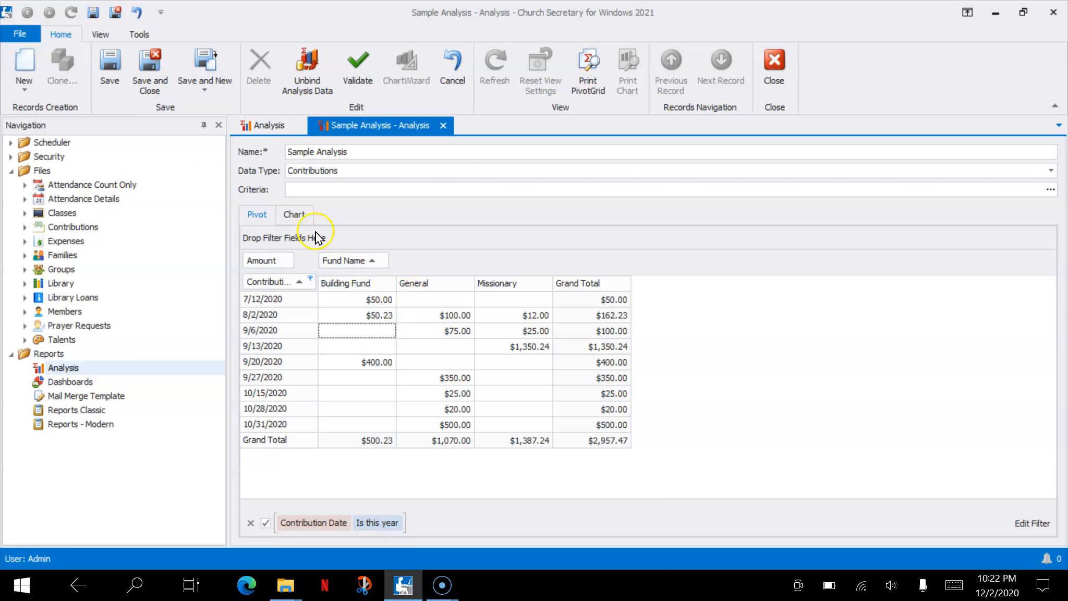
Step: Remove the column grand total from the chart and inspect the fund values at the grand total and several dates
click(294, 214)
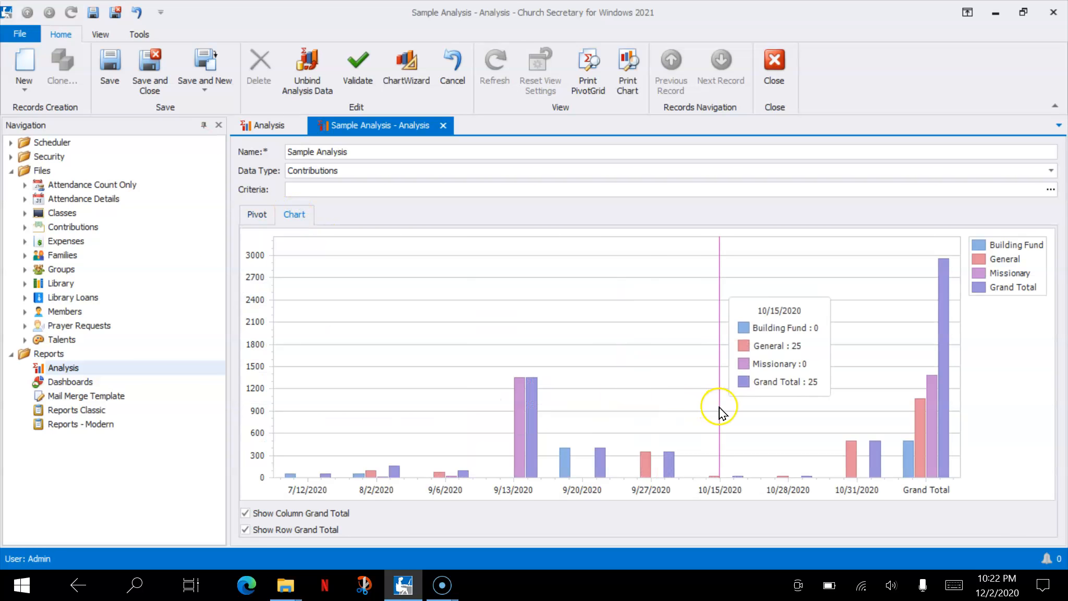
click(321, 514)
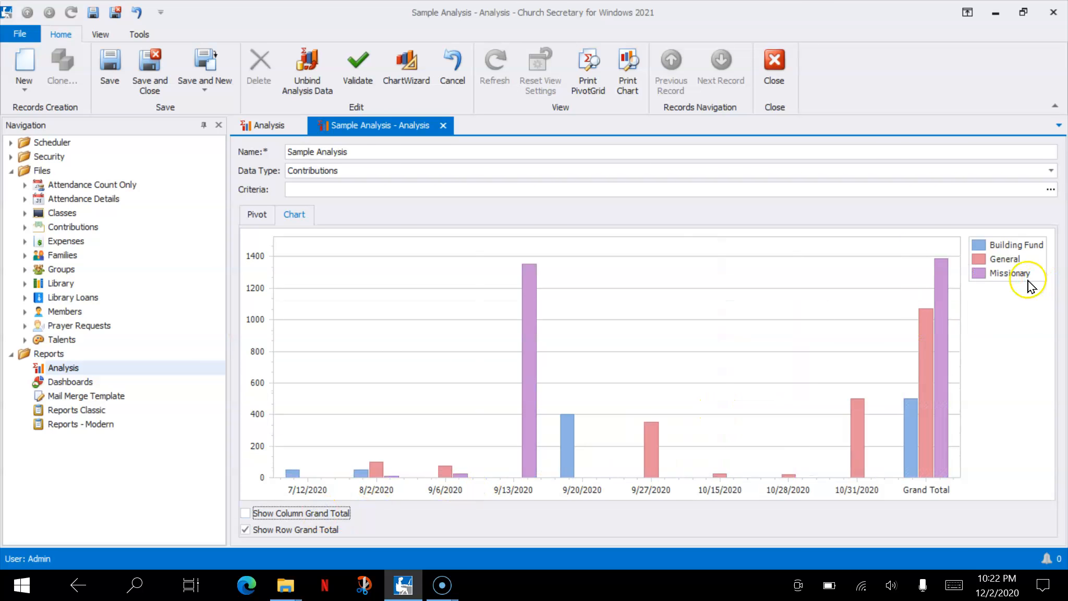
mouse_move(937, 353)
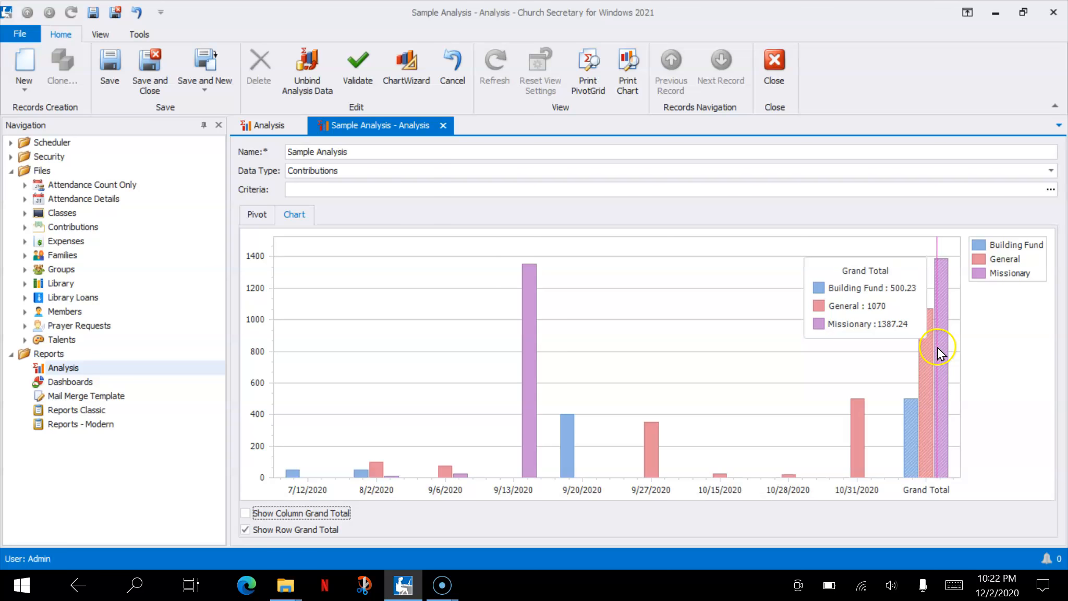
mouse_move(860, 447)
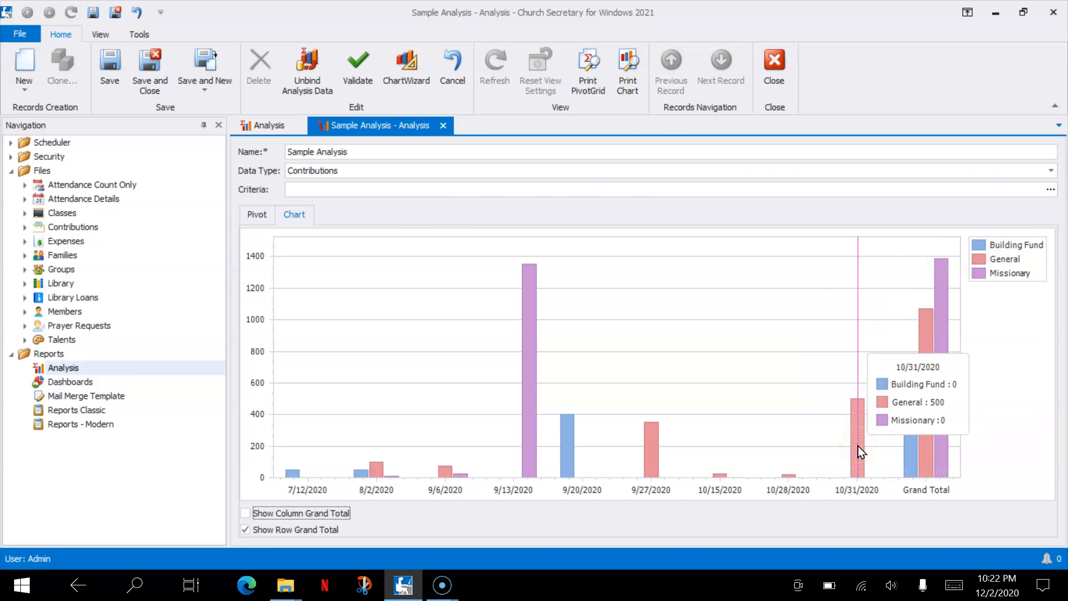
mouse_move(525, 425)
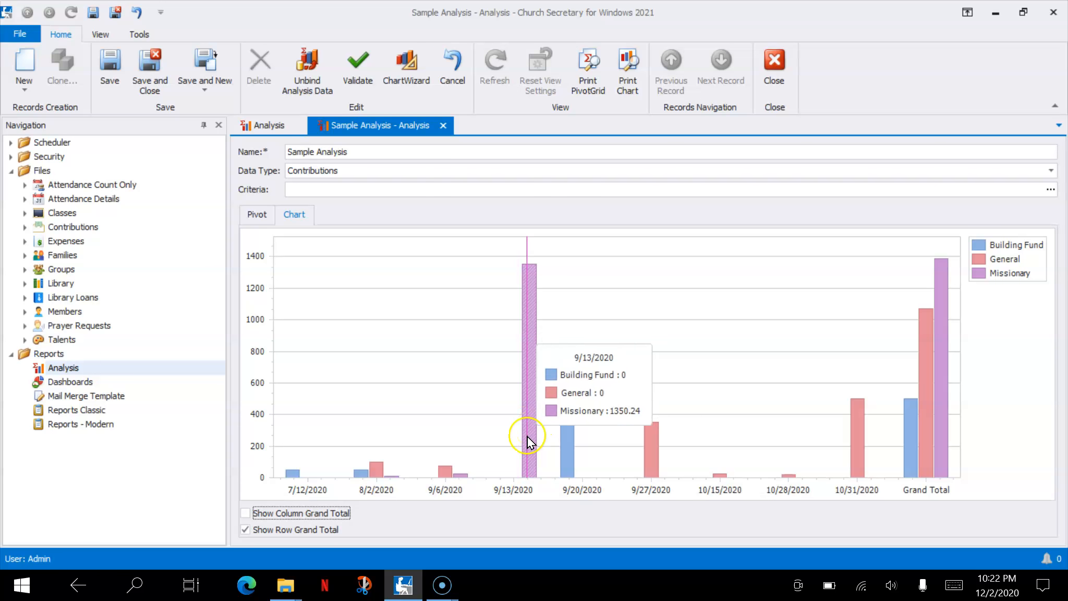
mouse_move(444, 472)
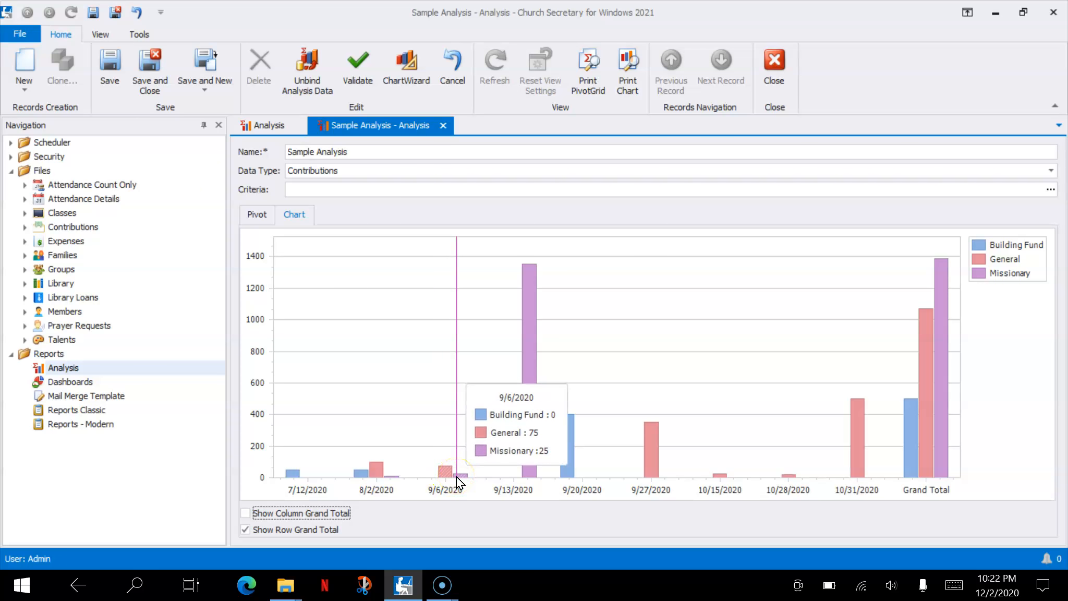
Step: Compare the chart with the column grand total restored and the row grand total switched off, and return to hiding only the column grand total
click(245, 515)
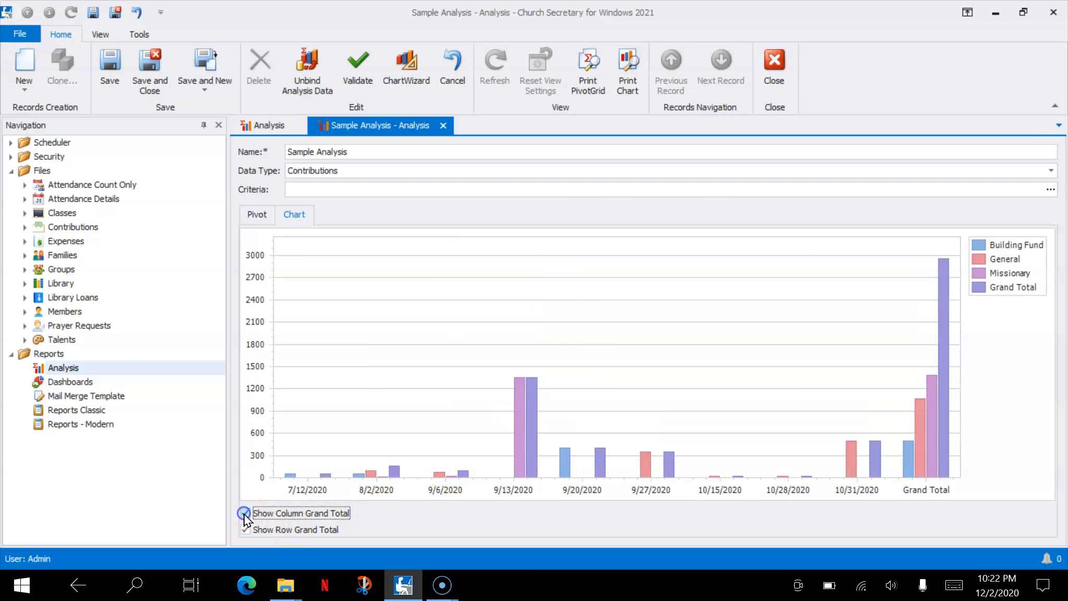
click(246, 529)
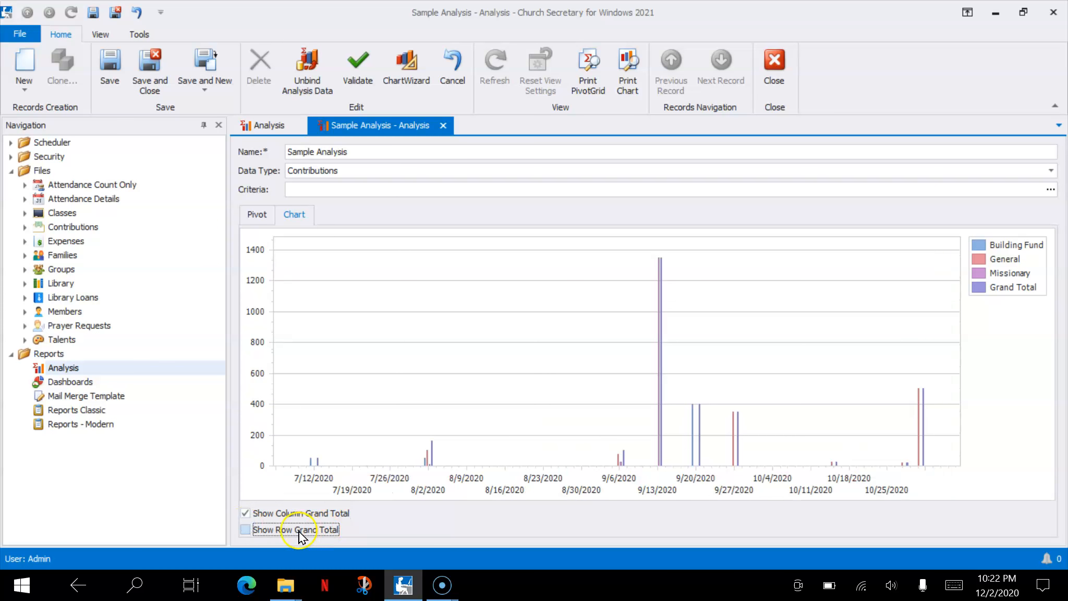
click(248, 534)
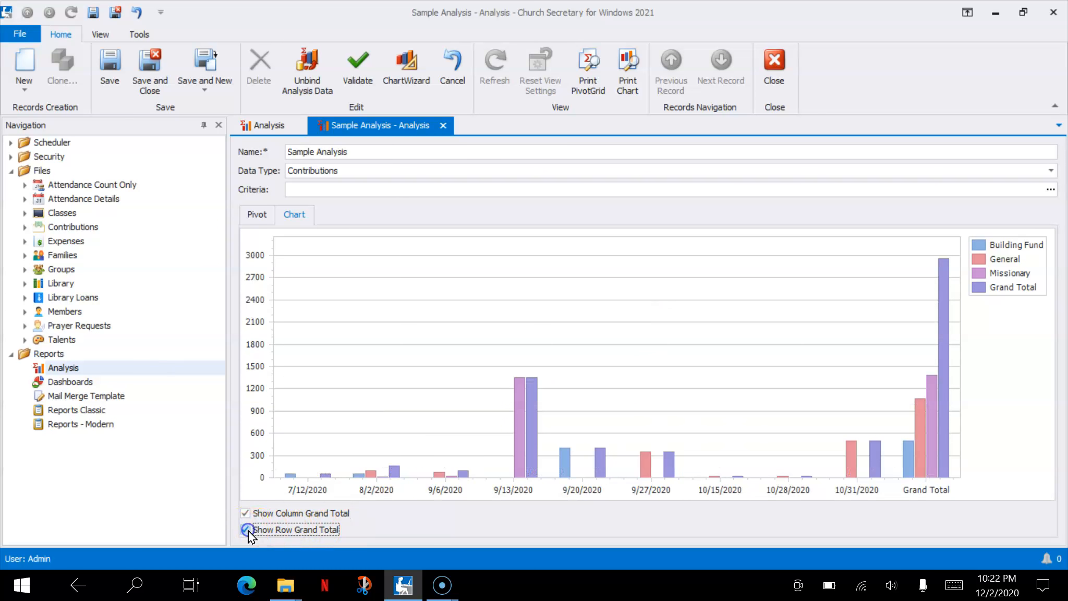
click(245, 513)
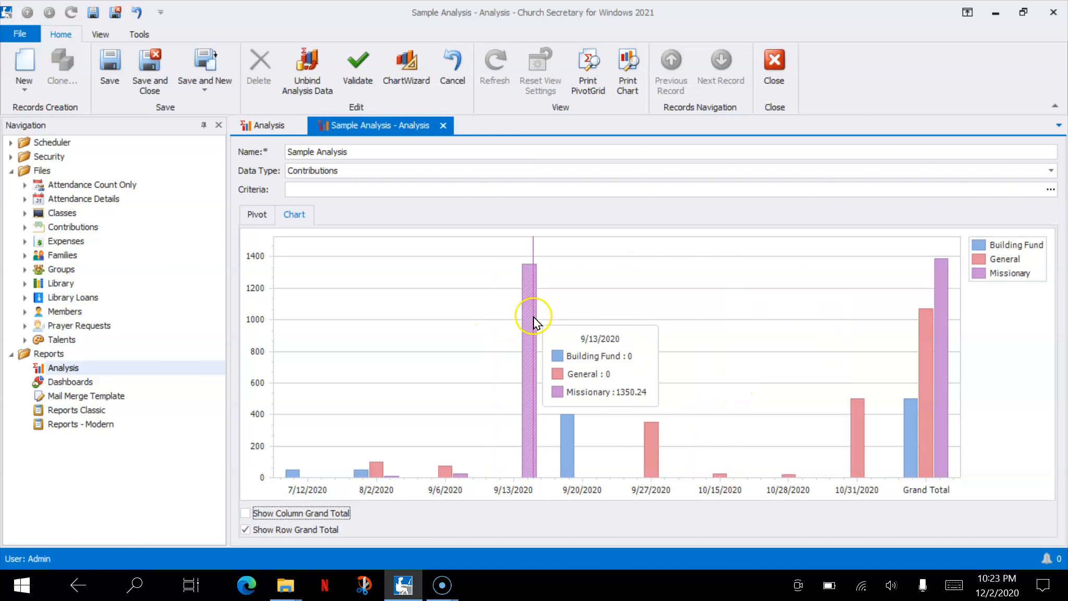
Step: Open the chart in the Chart Designer and set its palette to Aspect
click(411, 58)
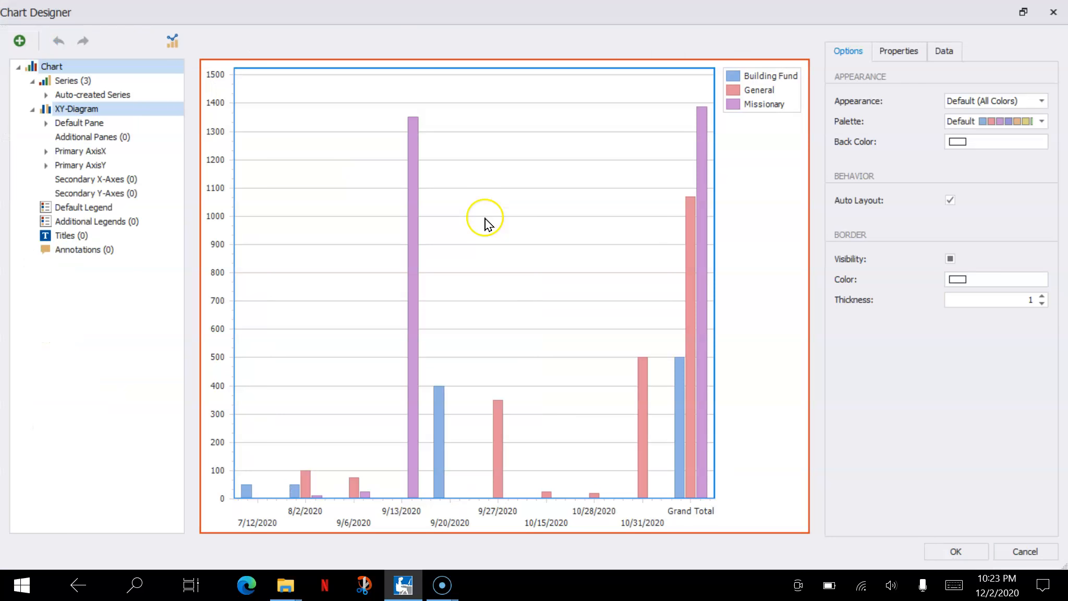
click(1040, 121)
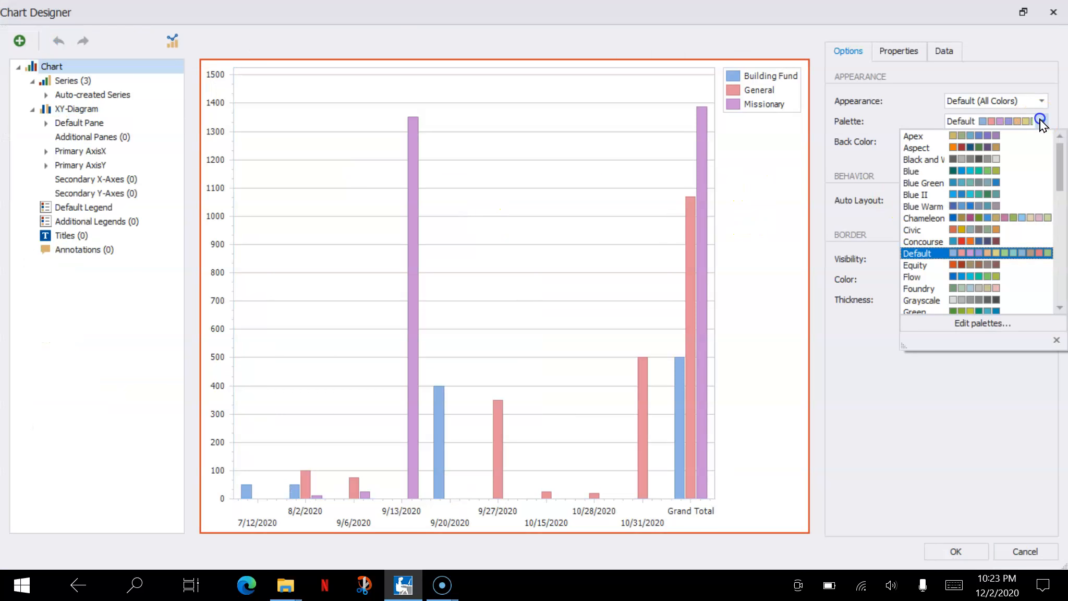
click(990, 148)
click(669, 243)
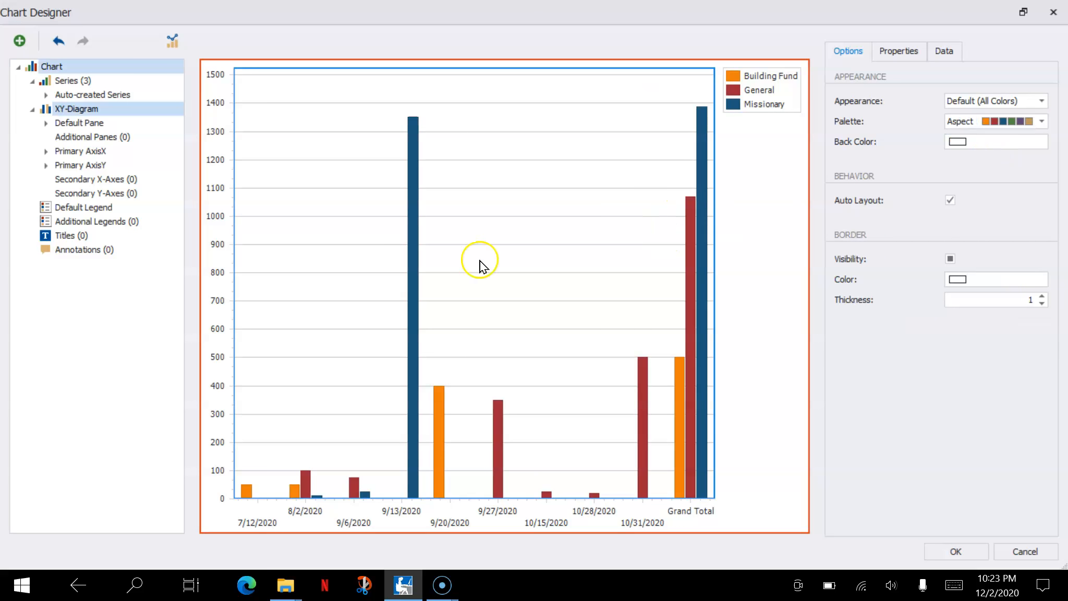
Step: Change the chart type of the whole chart to Bar Stacked
click(82, 66)
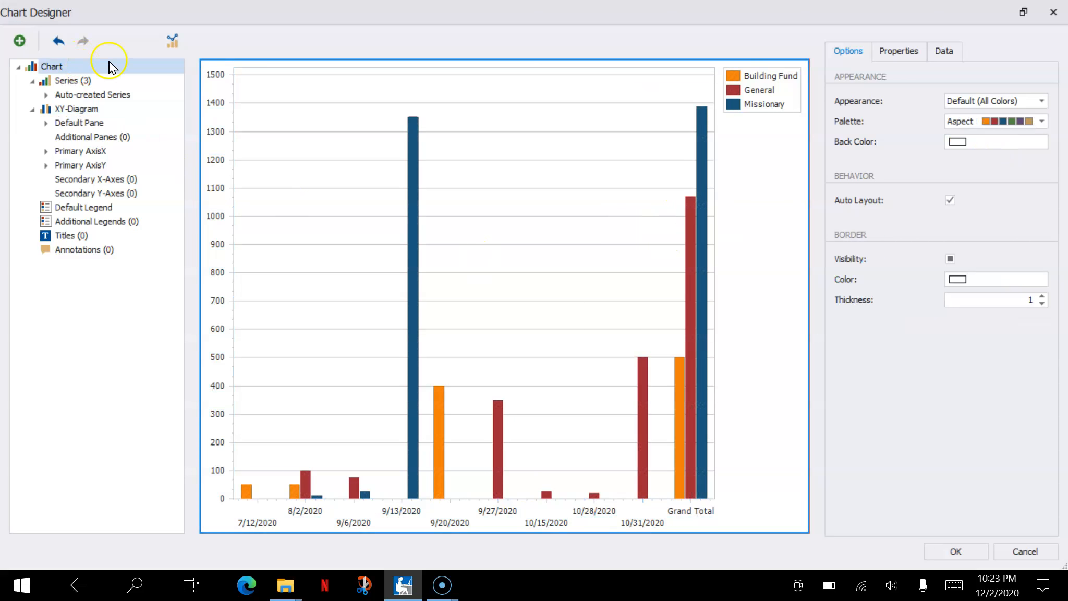
click(173, 40)
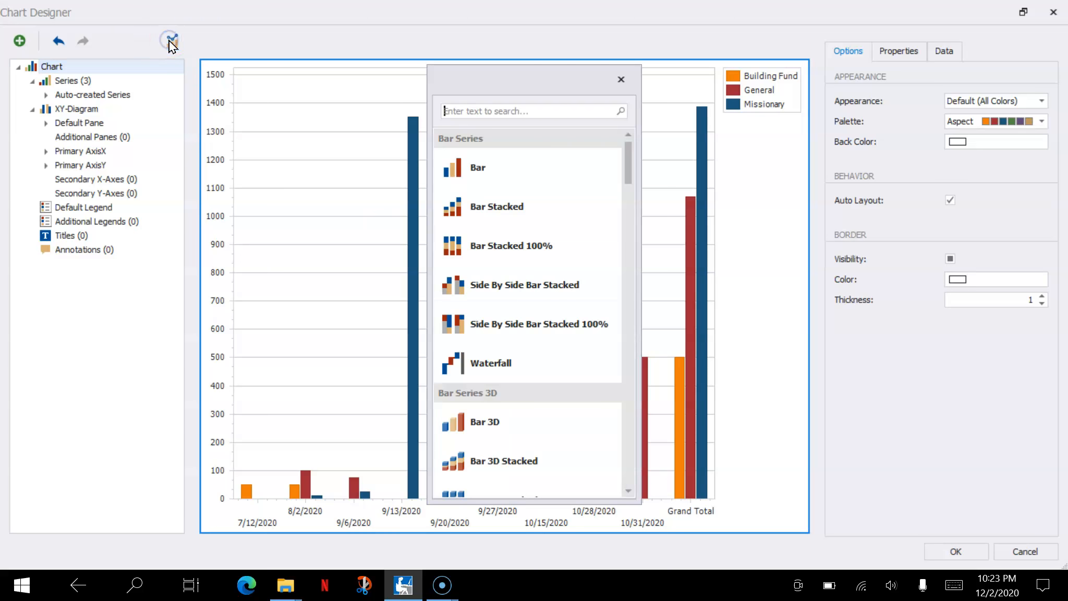
click(493, 217)
Step: Turn on value labels for the auto-created stacked bar series
click(699, 385)
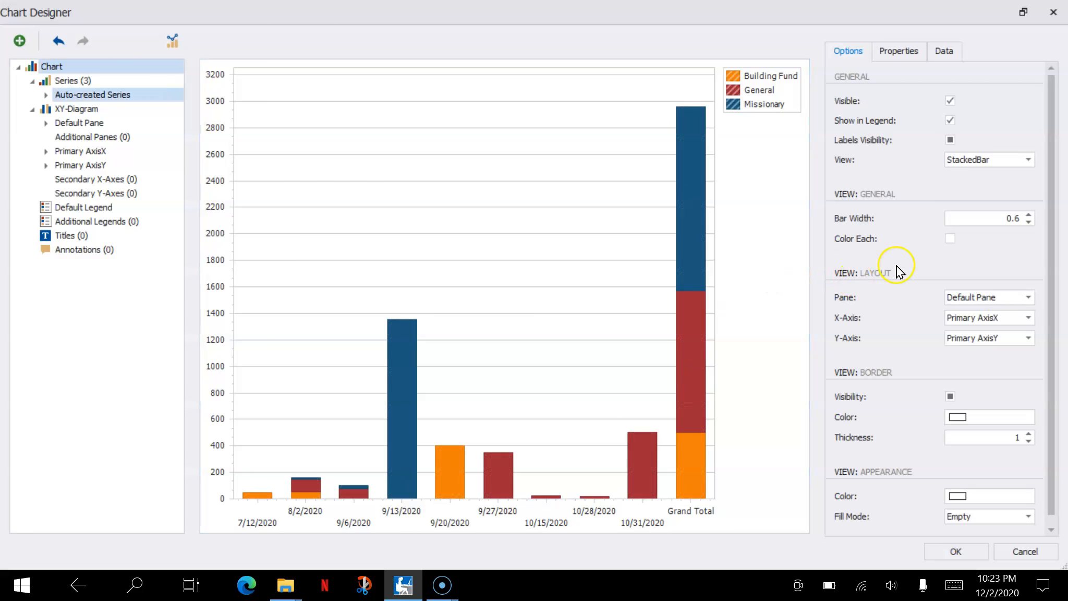
click(950, 140)
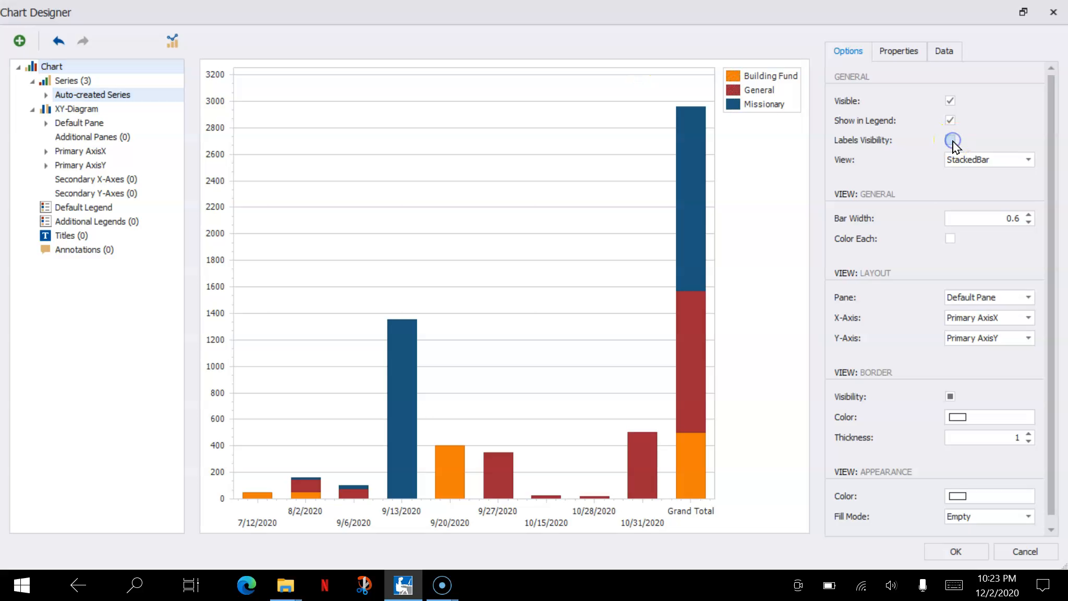
click(689, 199)
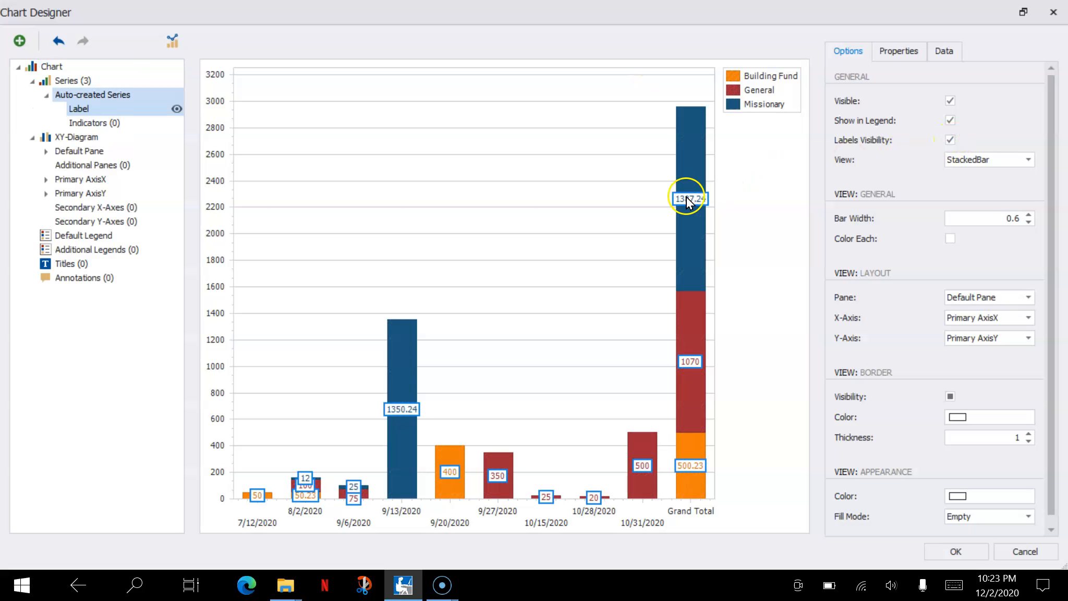
click(761, 193)
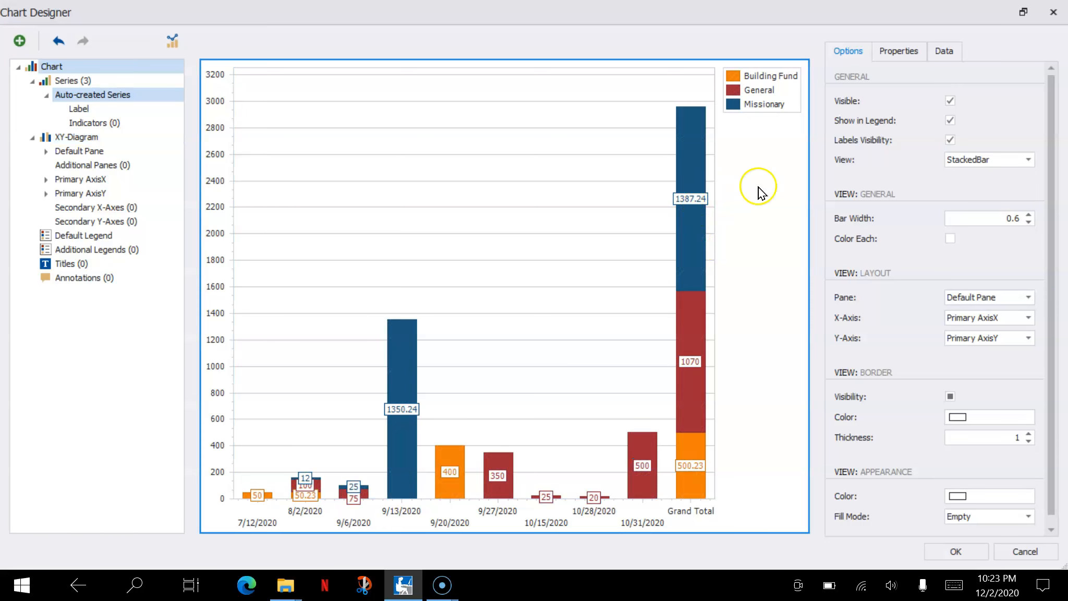
Step: Open the Text Pattern editor for the series labels and insert the Value placeholder into the pattern
click(910, 51)
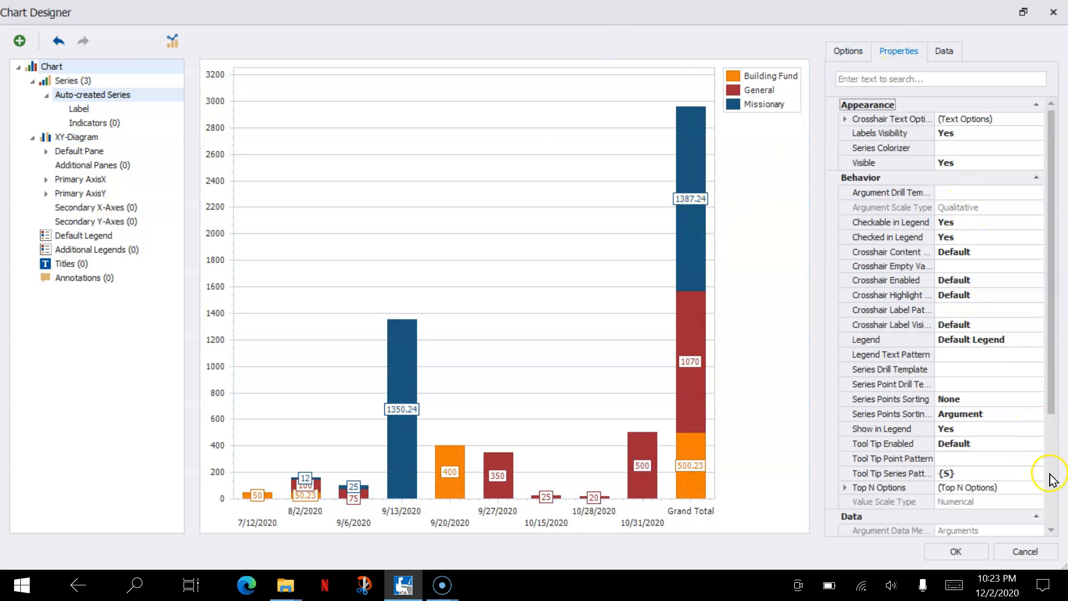
click(1051, 488)
click(563, 326)
click(844, 487)
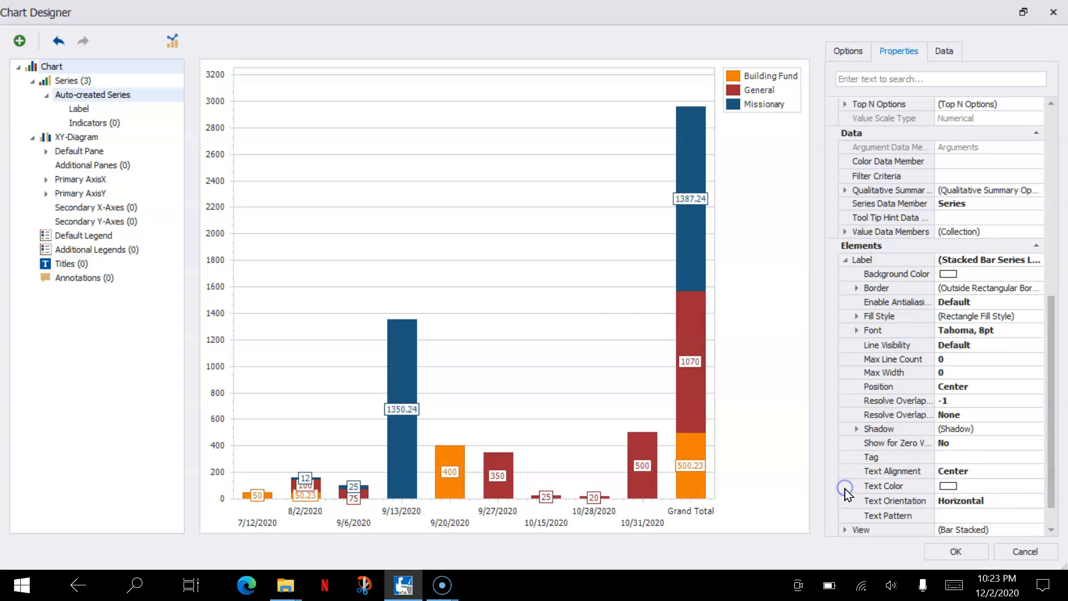
click(994, 514)
click(1036, 515)
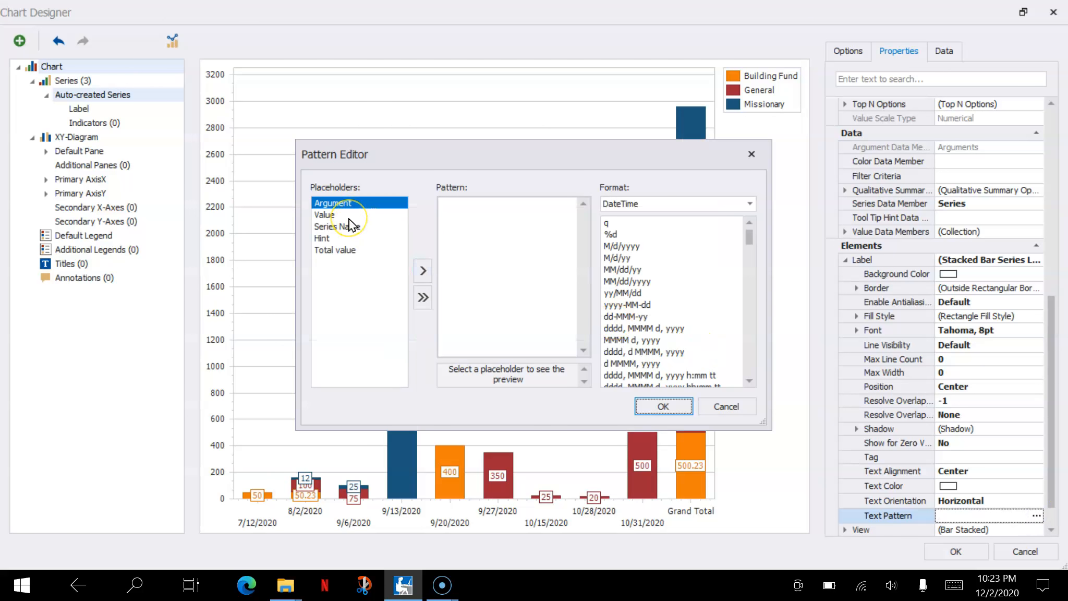
click(333, 214)
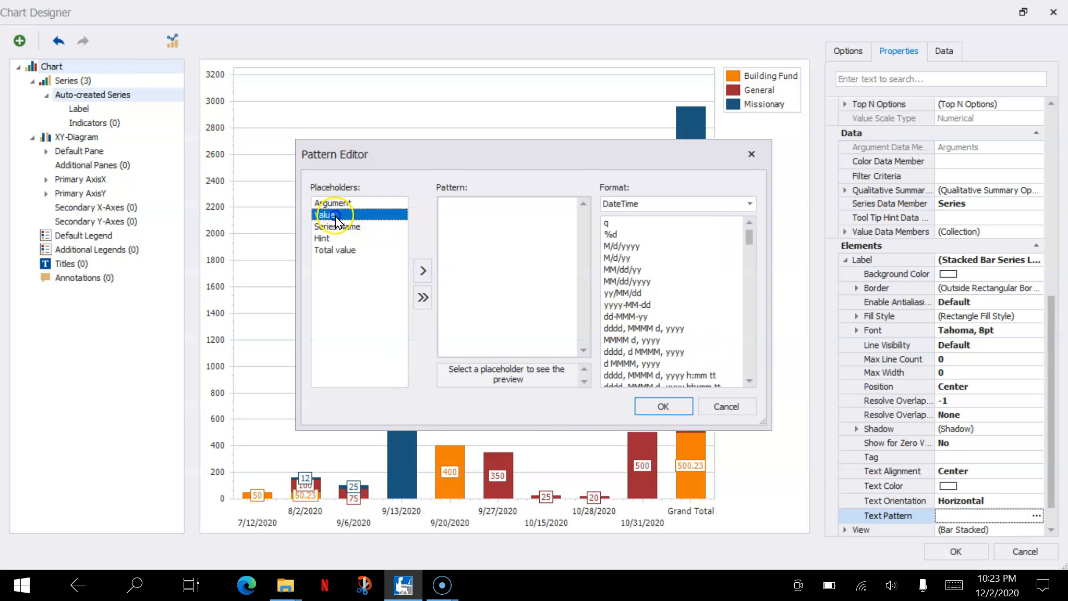
click(421, 266)
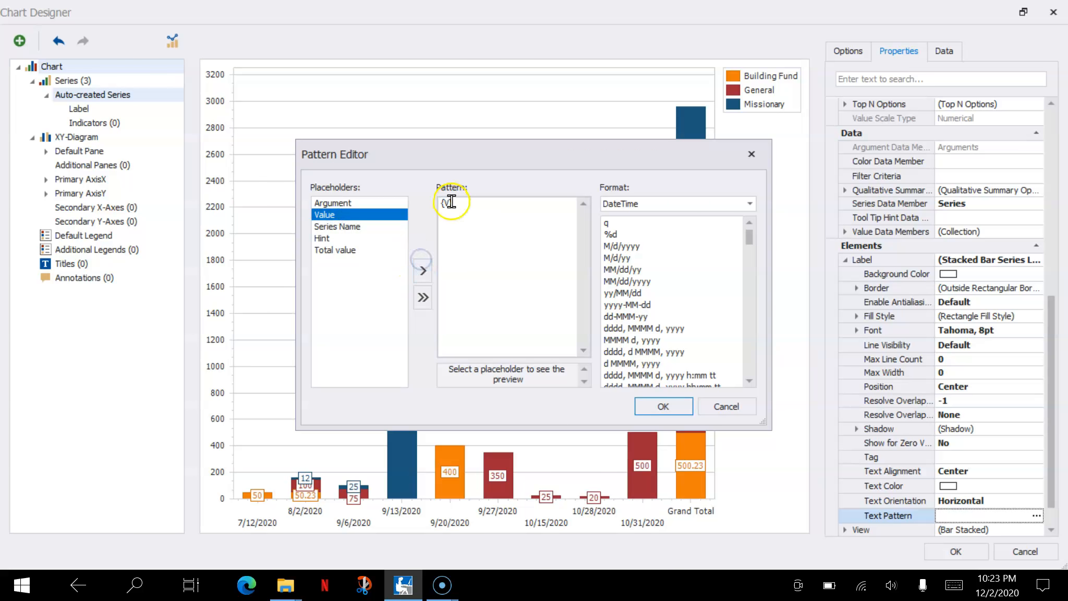
Step: List the Currency formats and extend the Value placeholder with a colon so the pattern reads {V:}
click(679, 207)
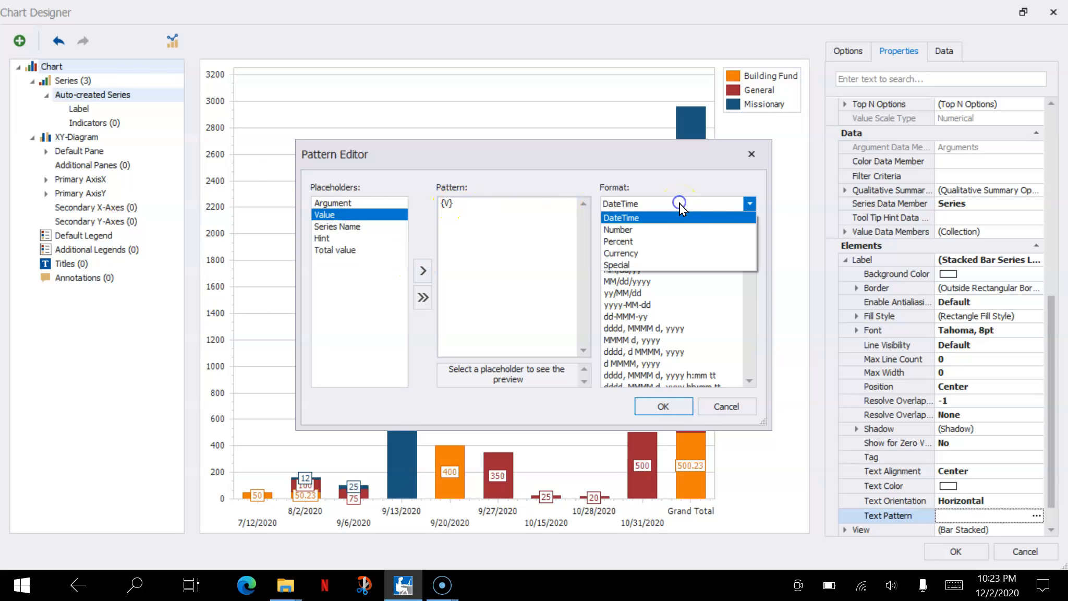
click(642, 254)
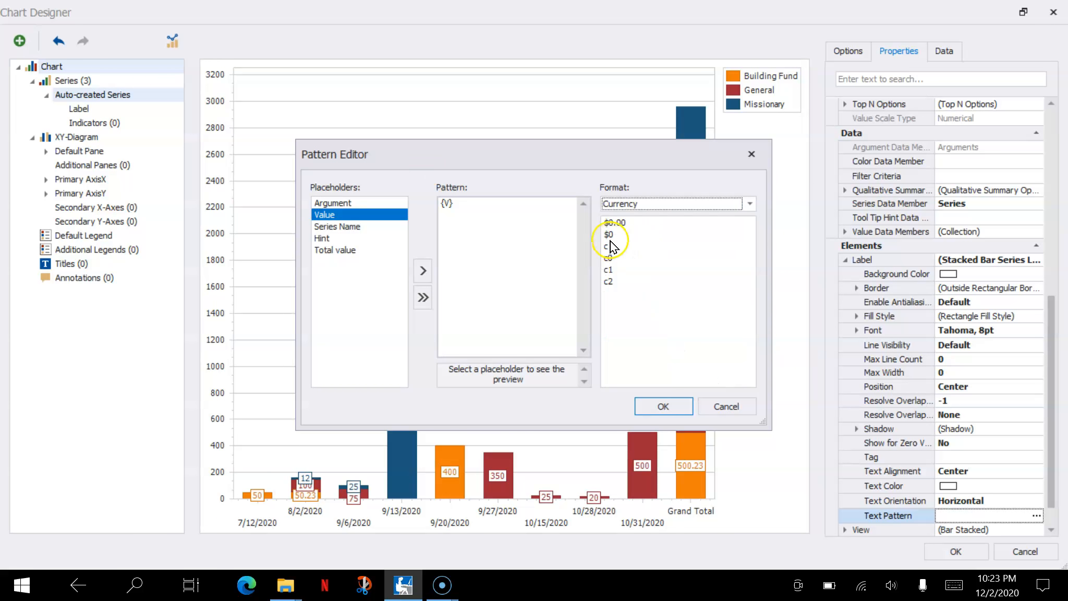
click(610, 269)
click(611, 258)
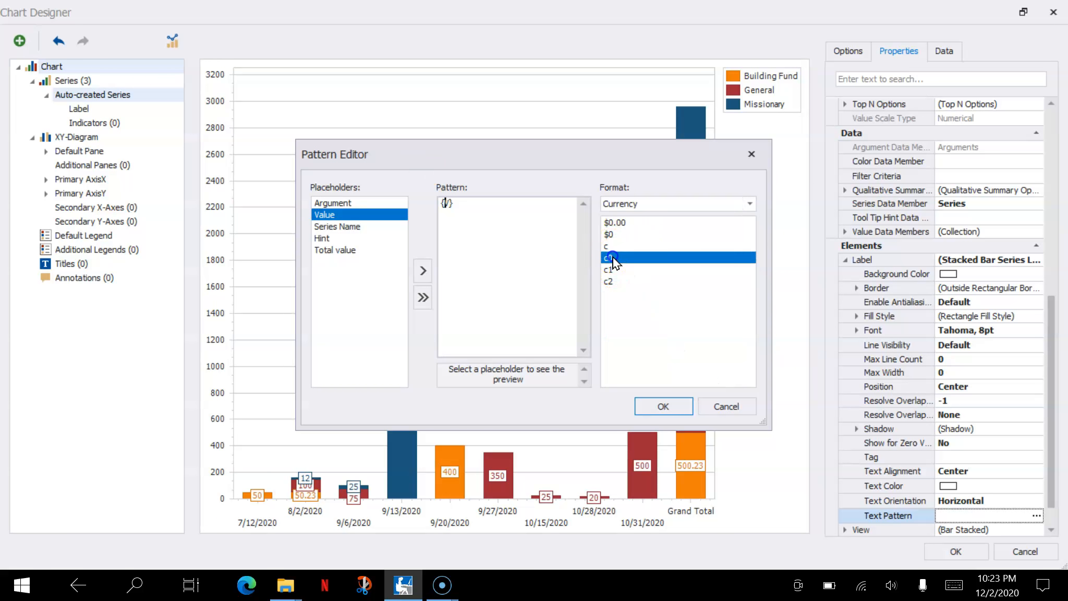
click(454, 203)
click(454, 241)
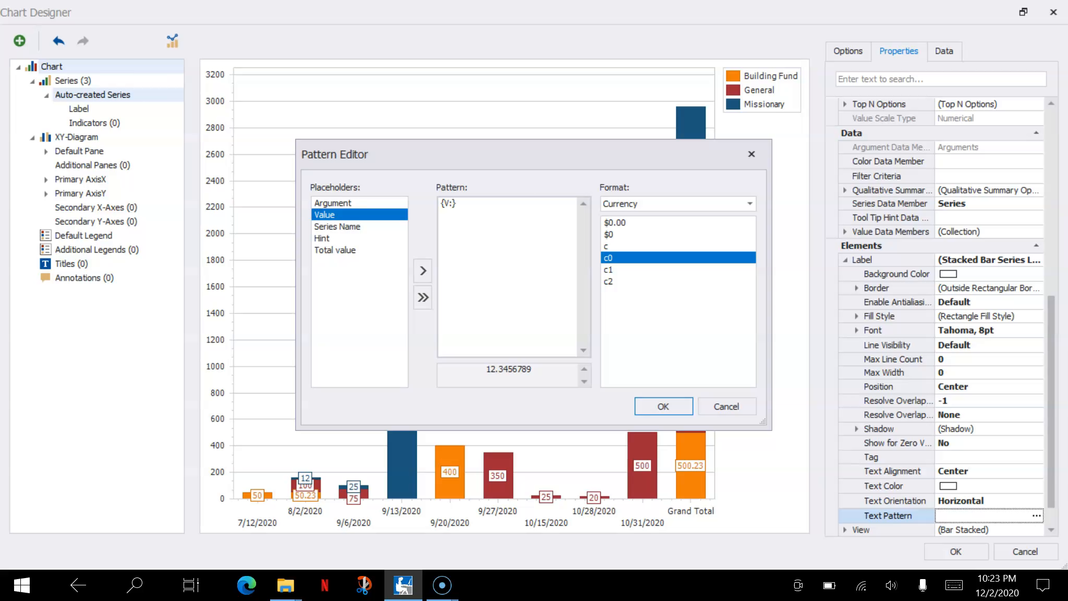
Step: Try out currency format codes such as c1, complete the label pattern as {V:c} and apply it
text(2)
click(461, 241)
drag(461, 242, 487, 238)
click(516, 373)
click(462, 207)
click(503, 284)
text(1)
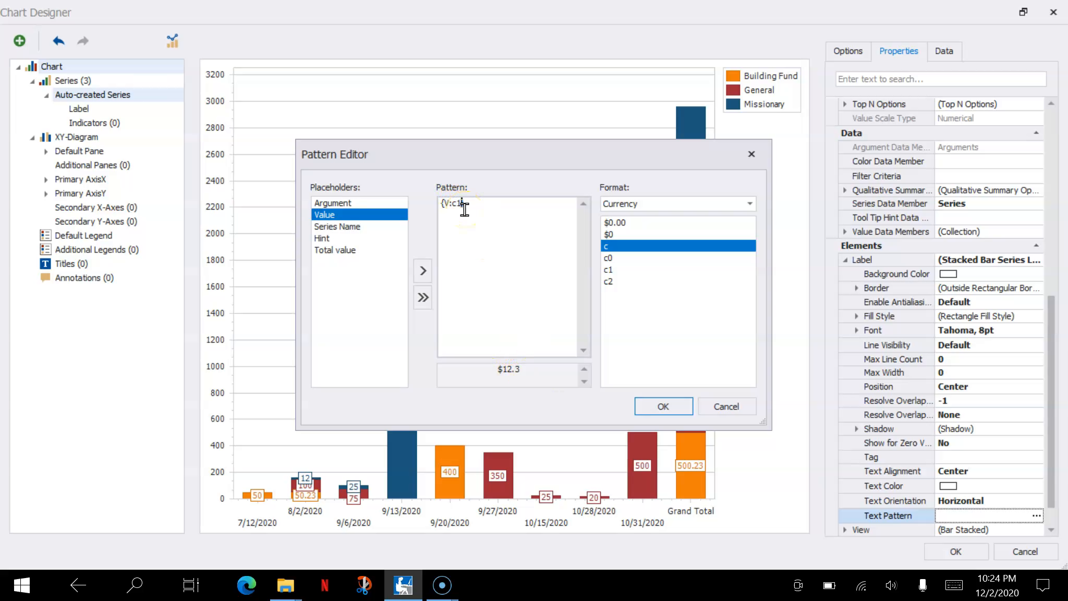
click(656, 407)
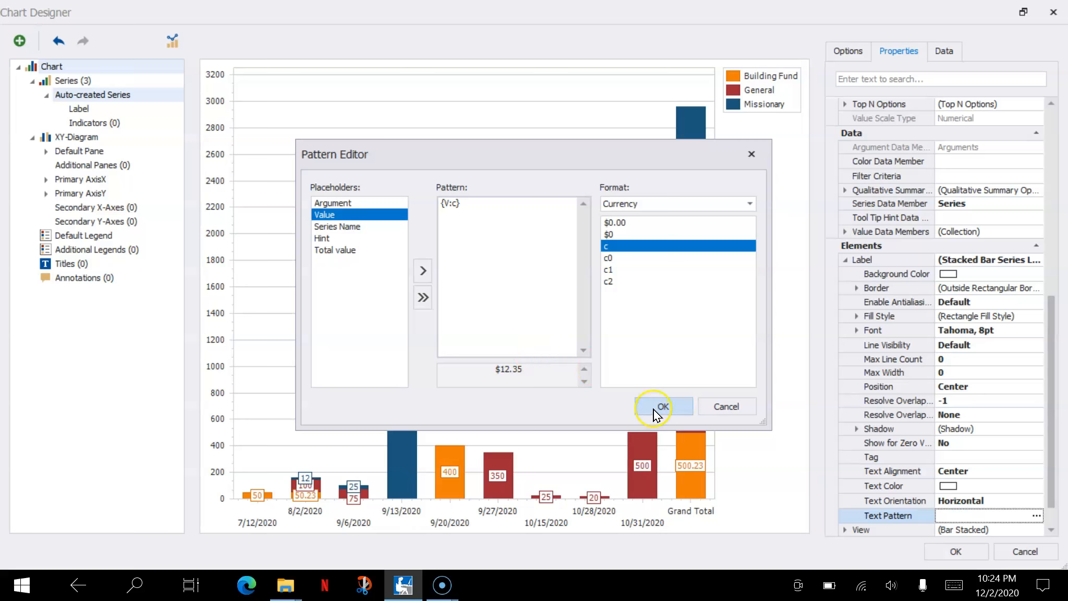
click(687, 382)
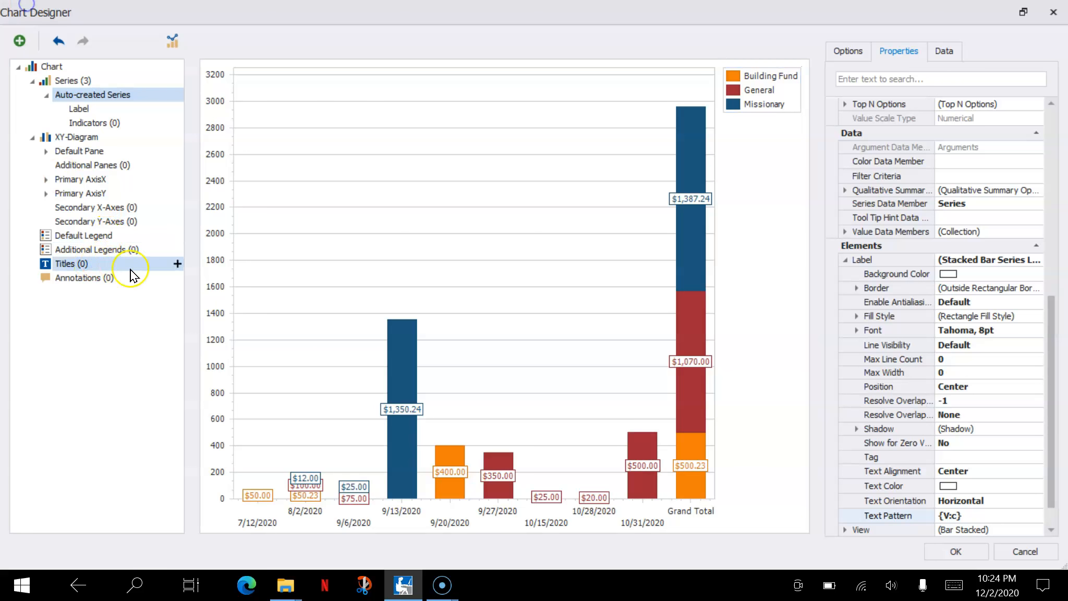
Step: Add a chart title reading "Giving by Designated Fund" and apply the Chart Designer changes
click(178, 263)
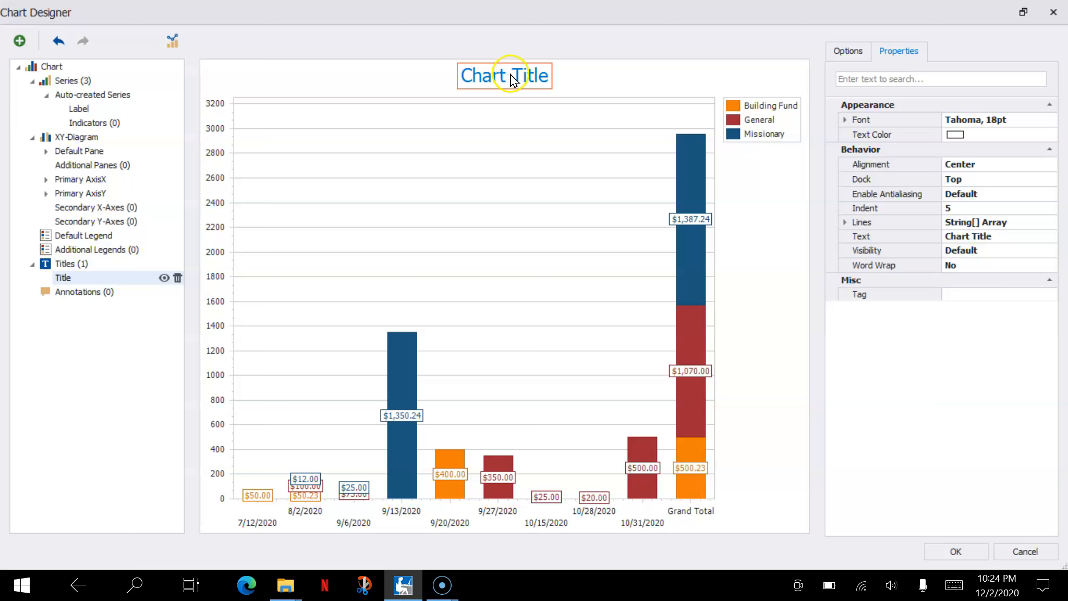
double_click(1011, 236)
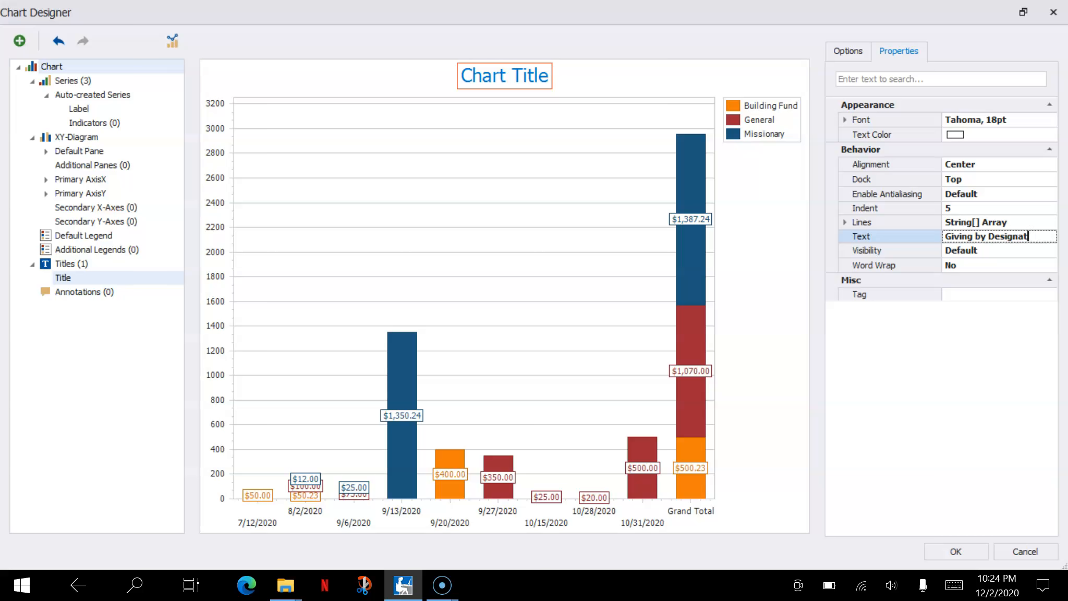
text(nd)
key(Tab)
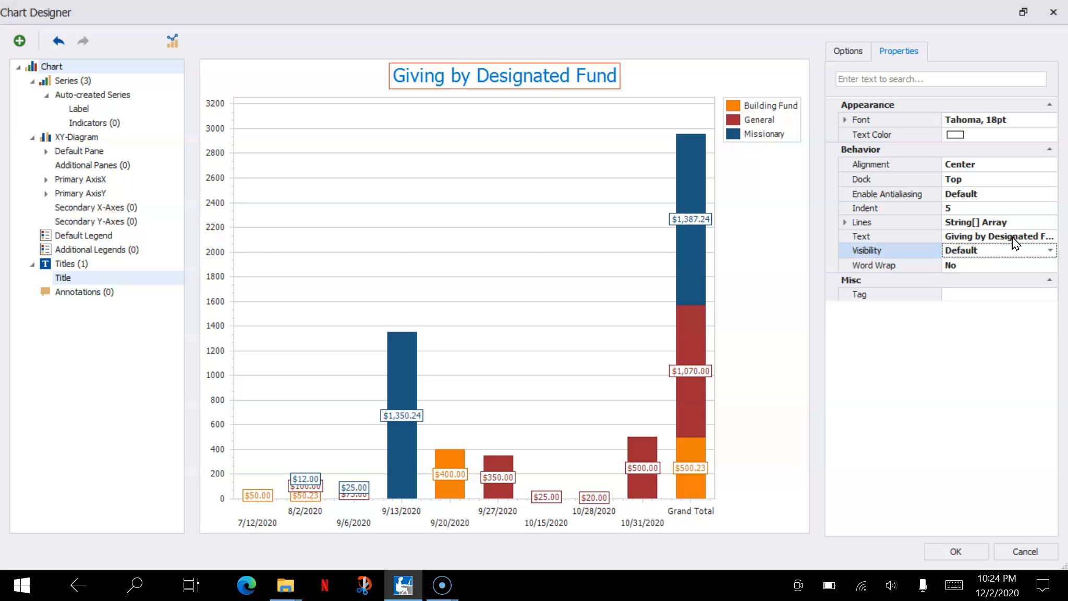
click(948, 551)
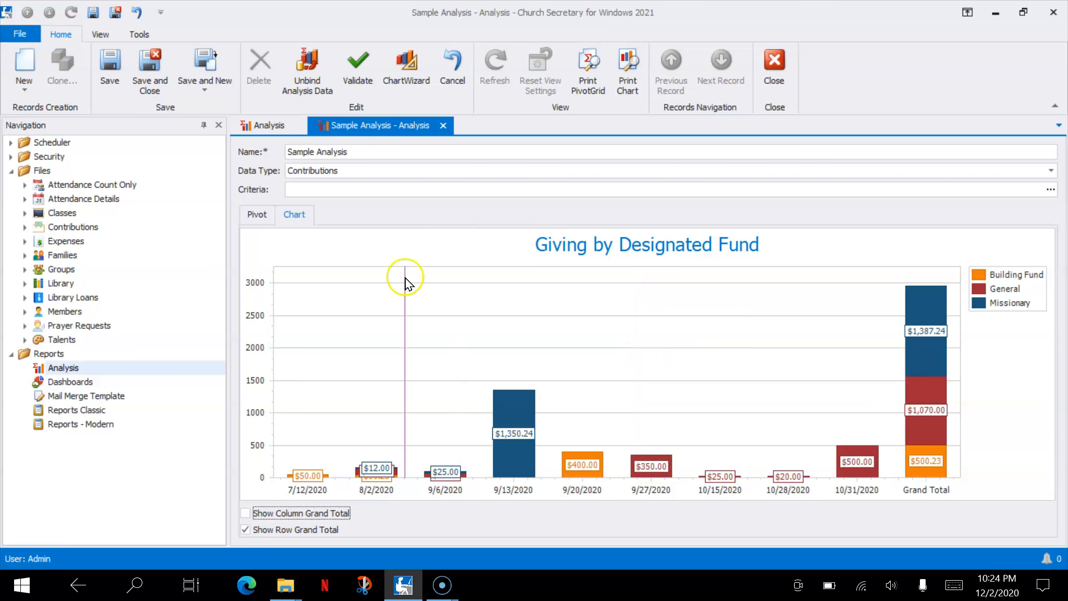
Step: Save and close Sample Analysis, reopen it, bind its analysis data and display the chart
click(156, 77)
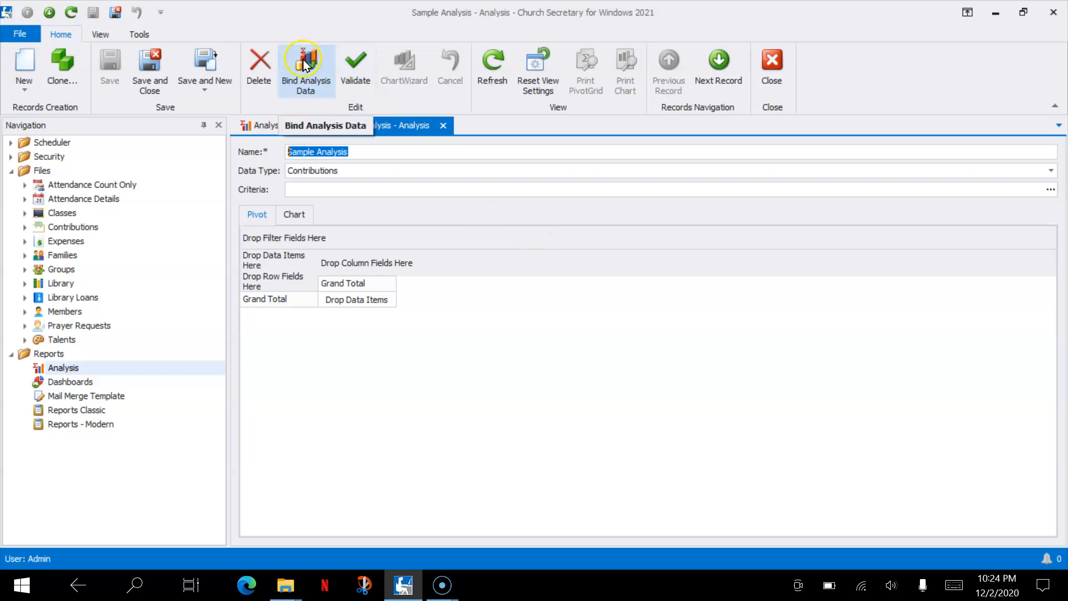
click(303, 65)
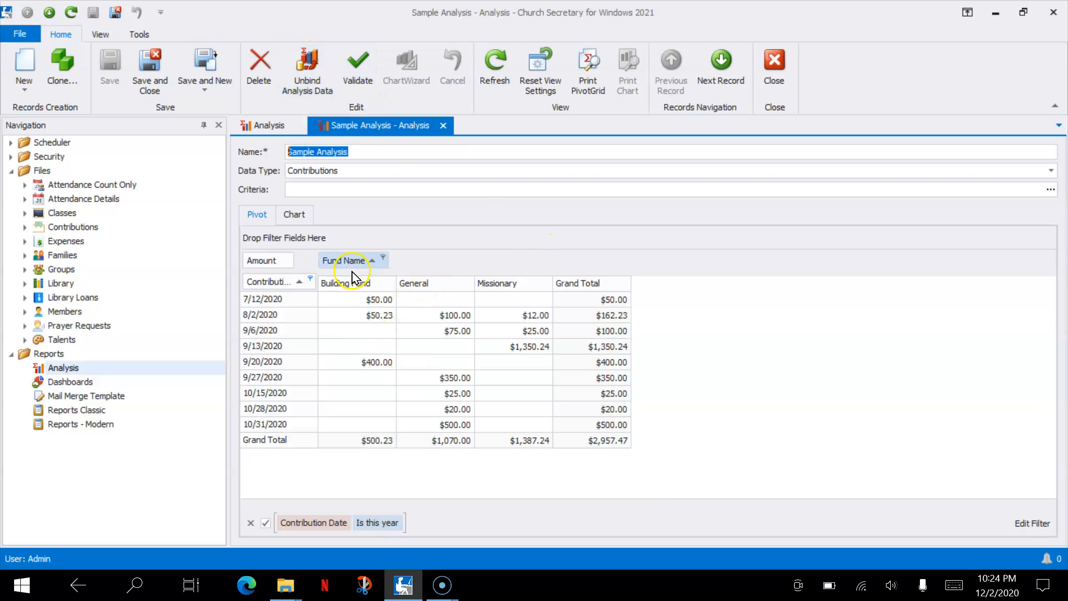
click(294, 214)
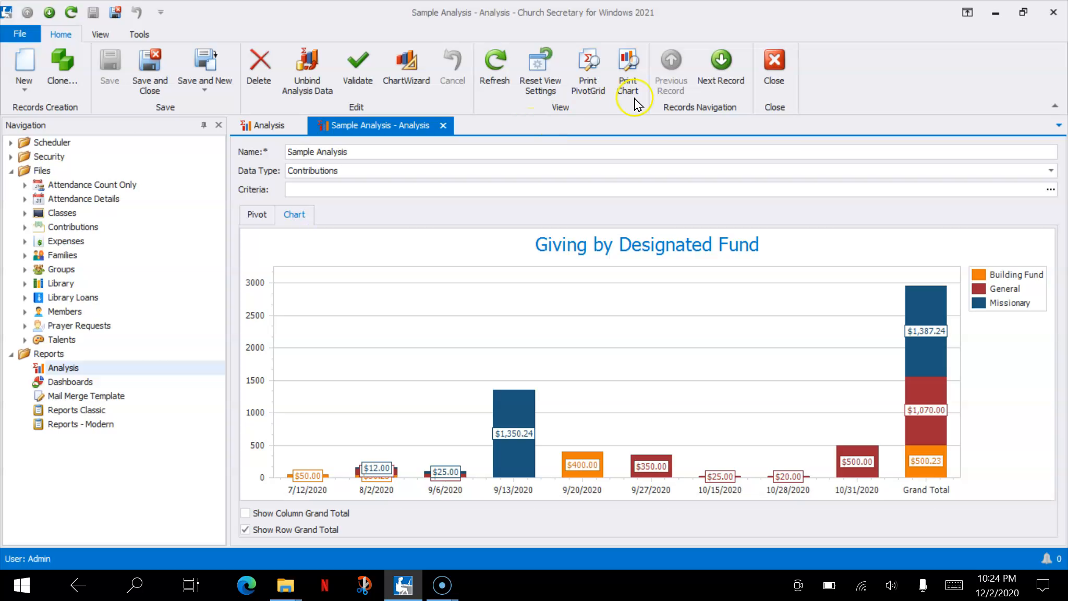
Step: Open the print preview of the chart and set the Letter page to landscape orientation
click(630, 73)
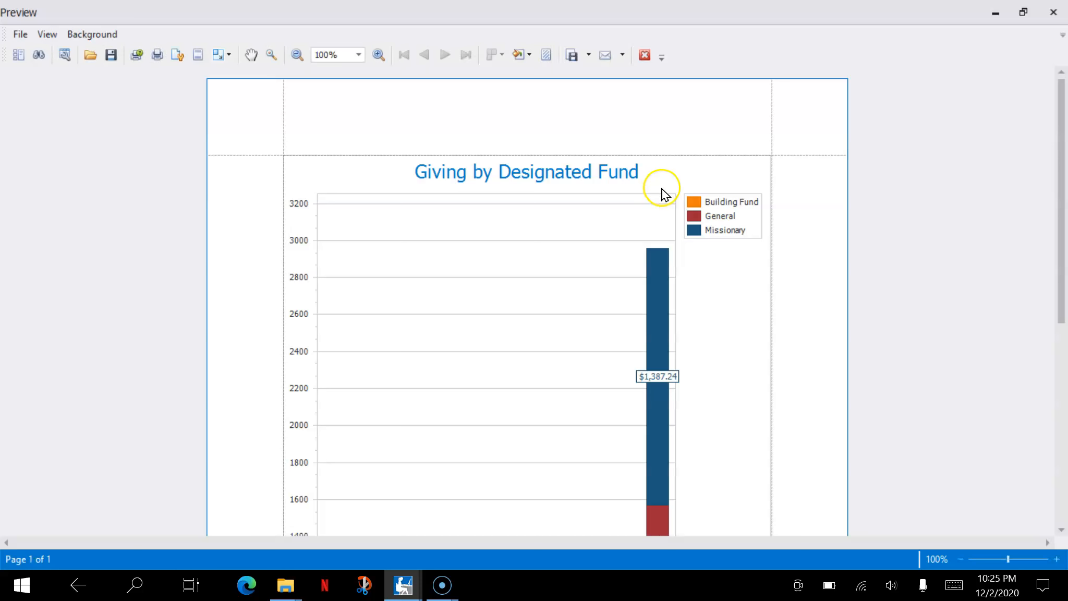
click(176, 56)
click(746, 273)
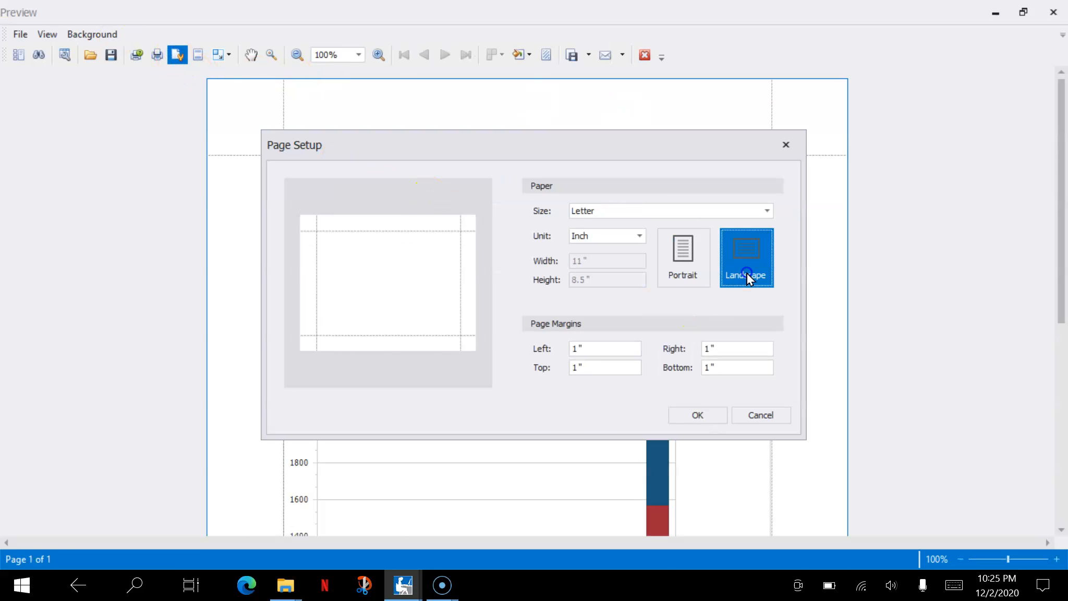
click(697, 415)
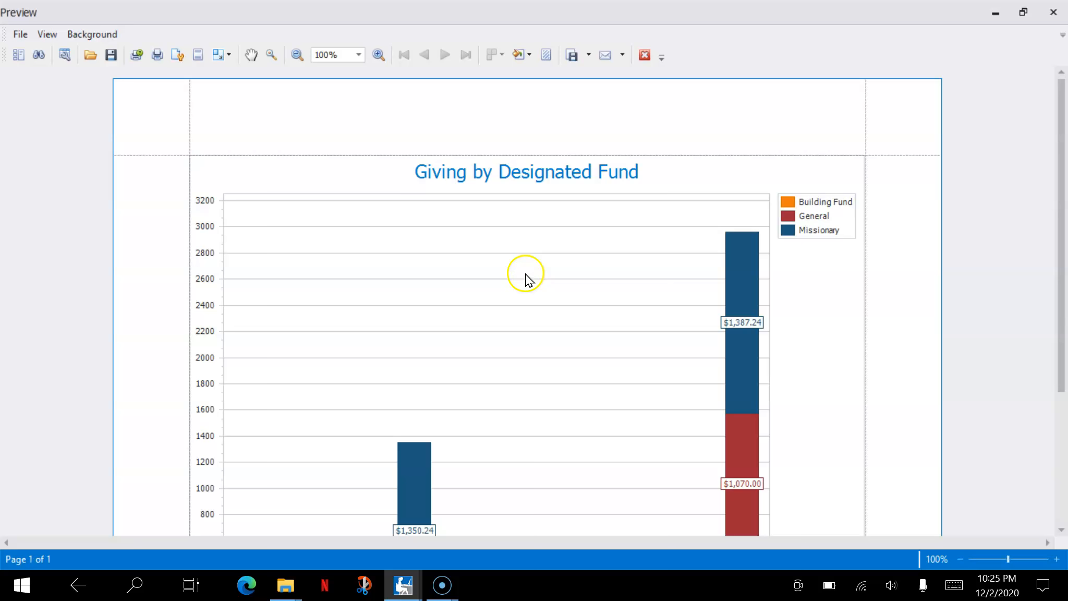
Step: Scale the chart printout to fit 1 page wide
click(219, 55)
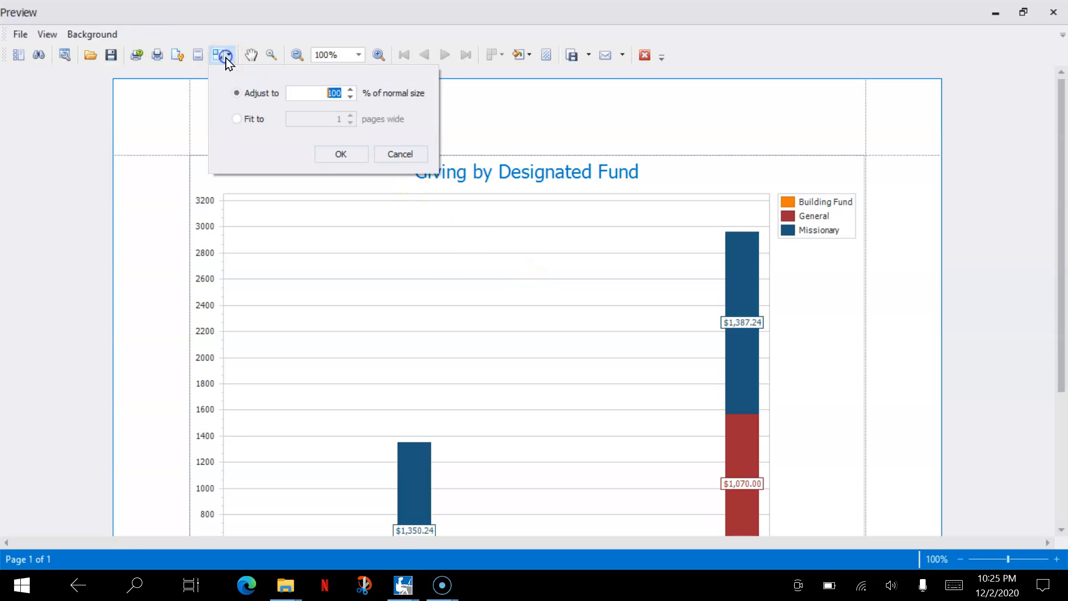
click(239, 120)
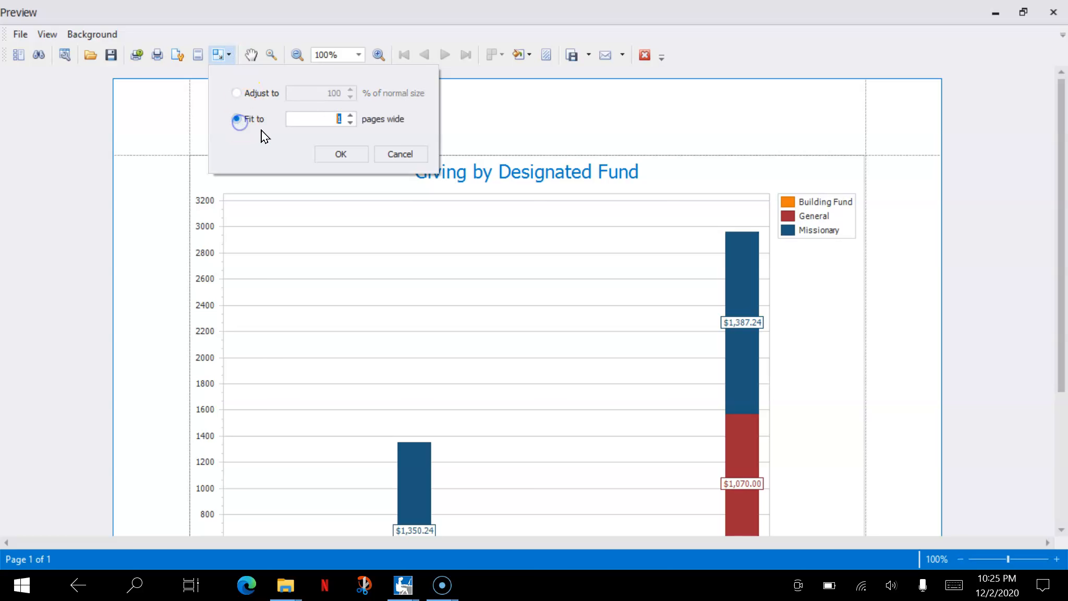
click(346, 154)
Step: Review the whole chart page in the print preview, close the preview and return to the pivot grid
drag(1061, 231, 1065, 313)
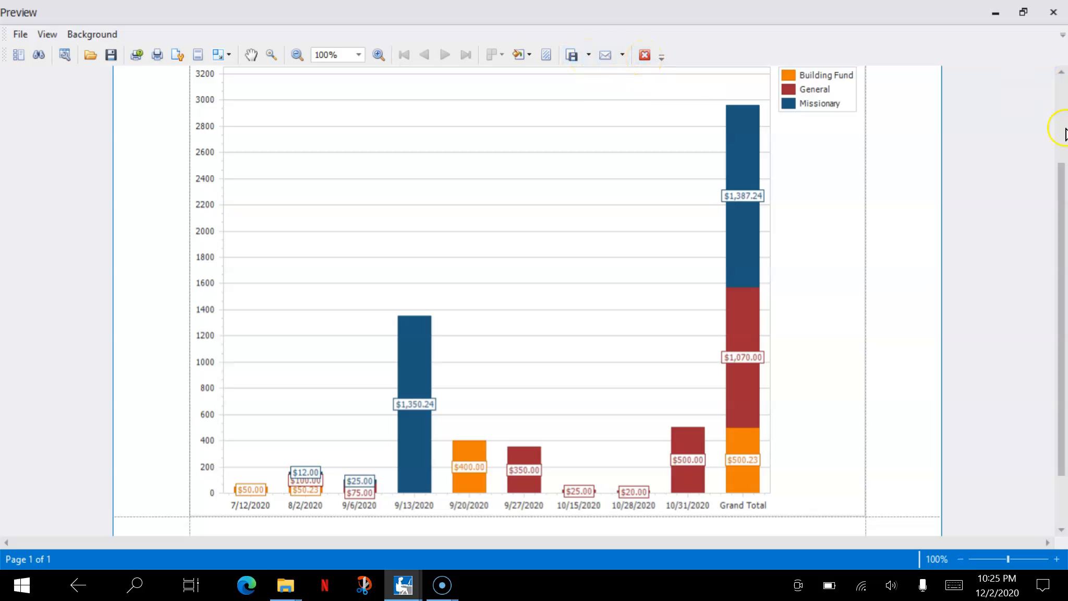
scroll(1051, 128, up, 2)
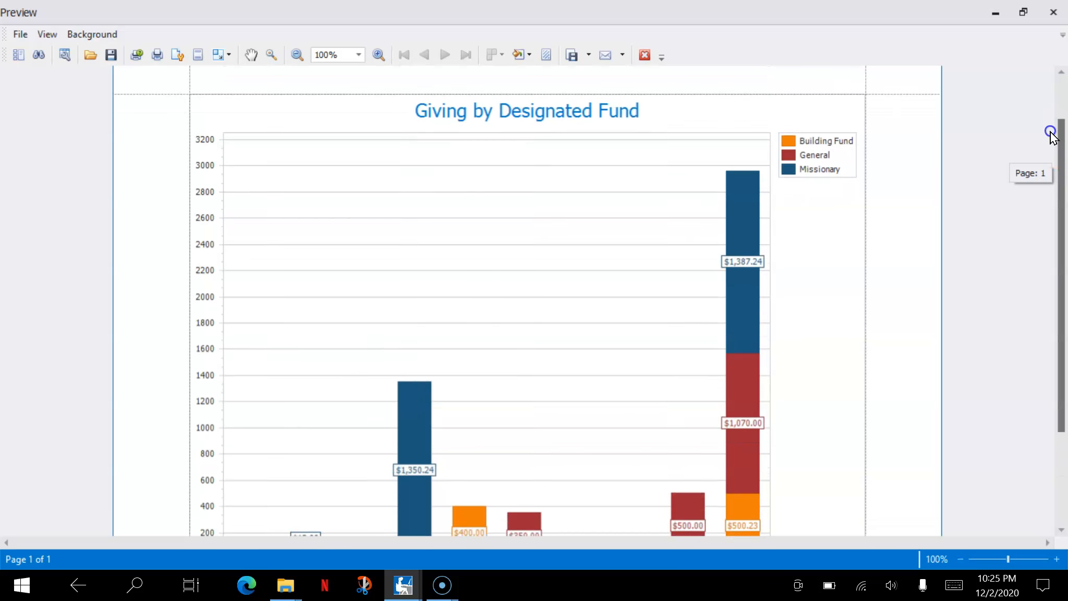
click(644, 55)
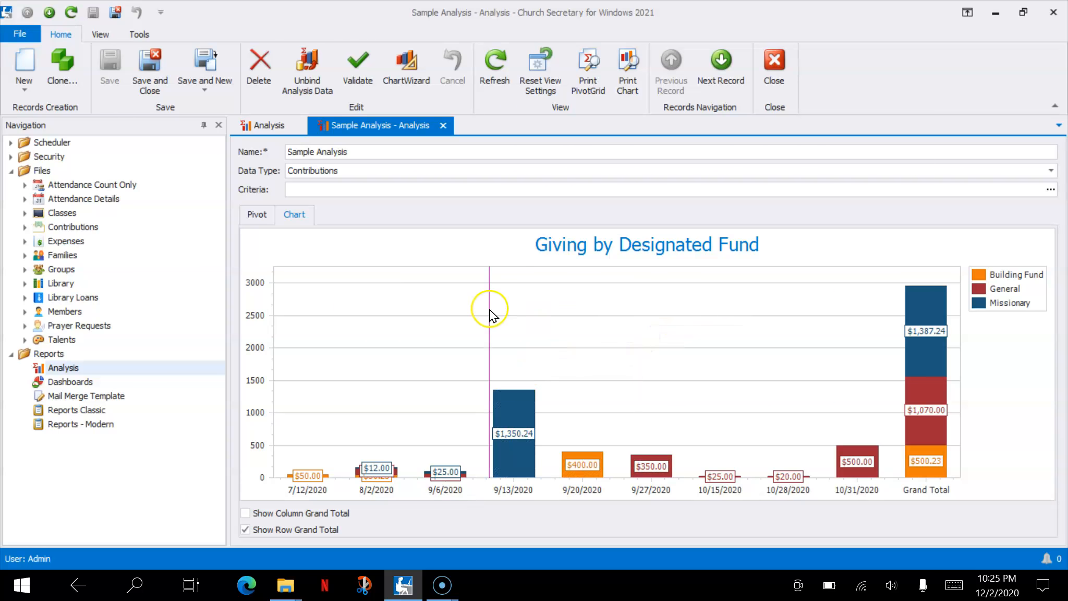
click(256, 215)
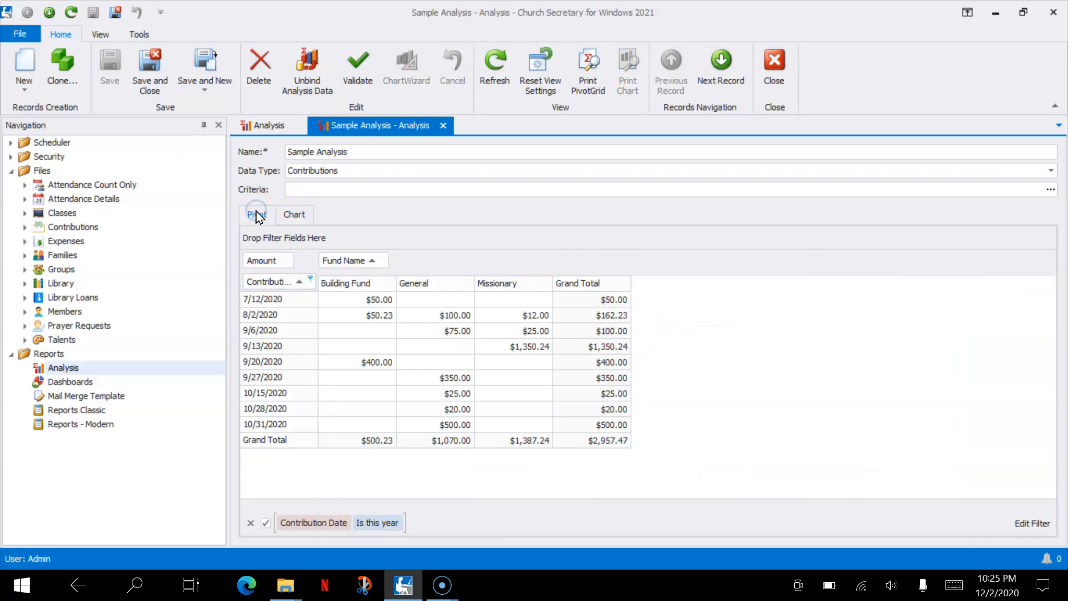